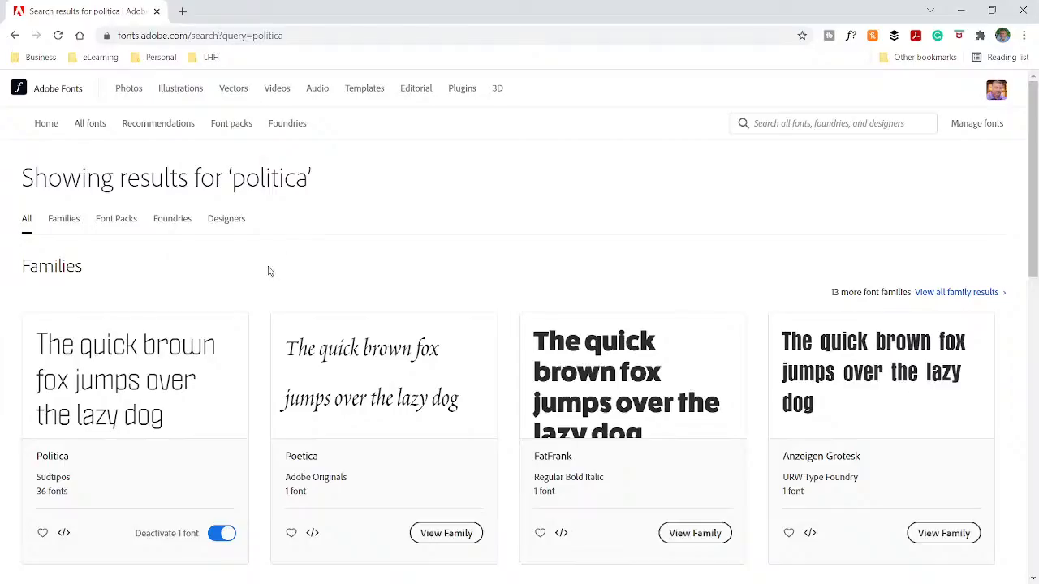
pyautogui.press('ctrl')
pyautogui.press('ctrl')
pyautogui.press('ctrl')
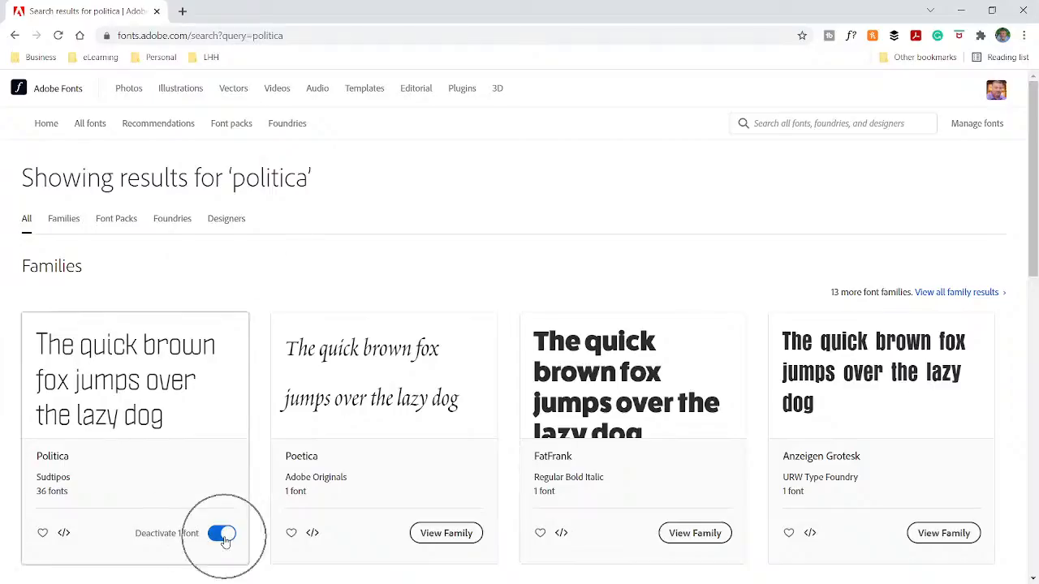
pyautogui.press('ctrl')
pyautogui.press('ctrl')
pyautogui.press('ctrl')
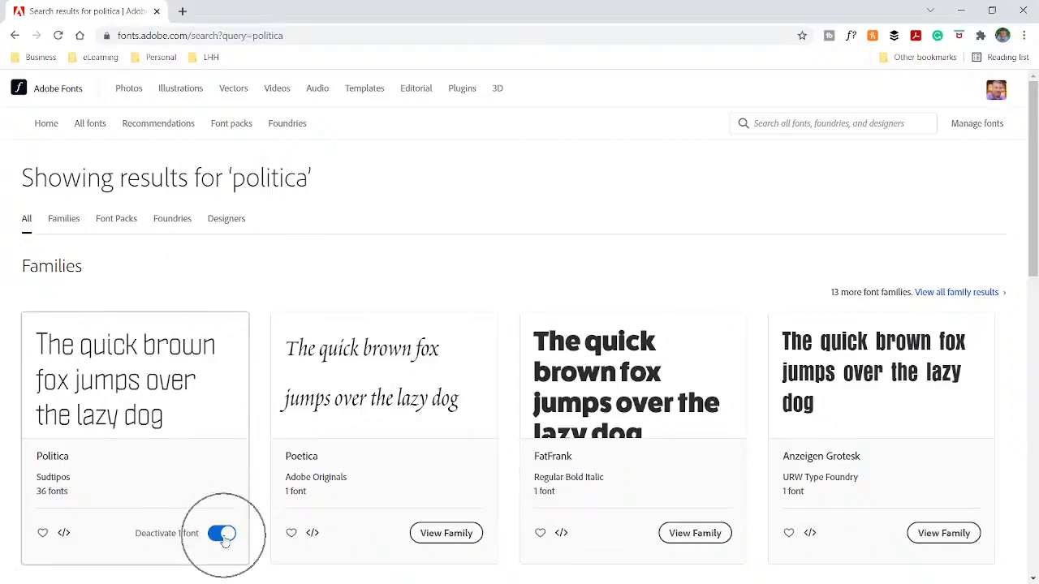
pyautogui.press('ctrl')
pyautogui.press('ctrl')
pyautogui.press('ctrl')
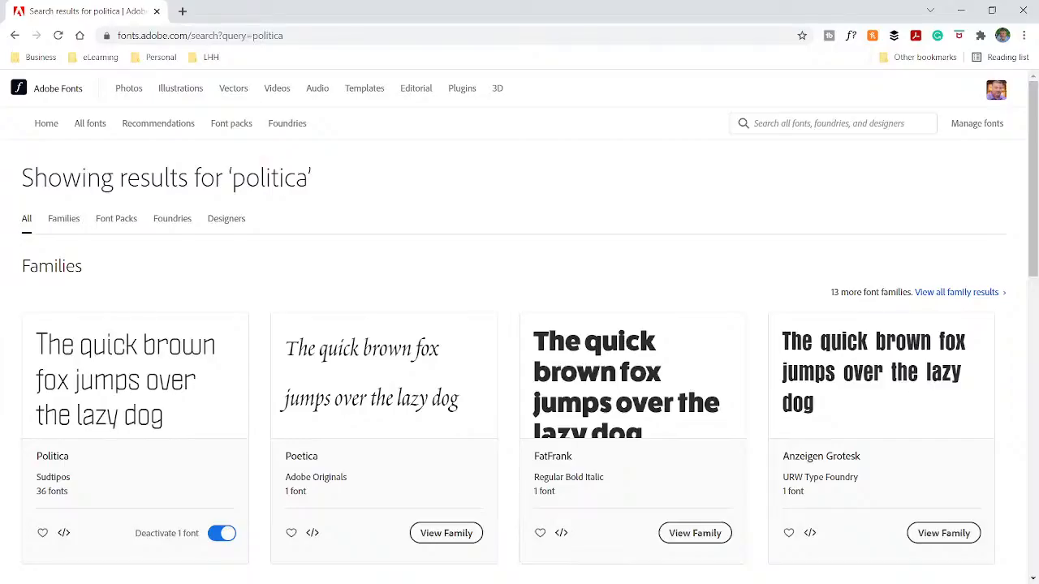
# Switch to Adobe Captivate and save the Submit button's changes to its existing Default Quiz Button Style.
pyautogui.click(961, 10)
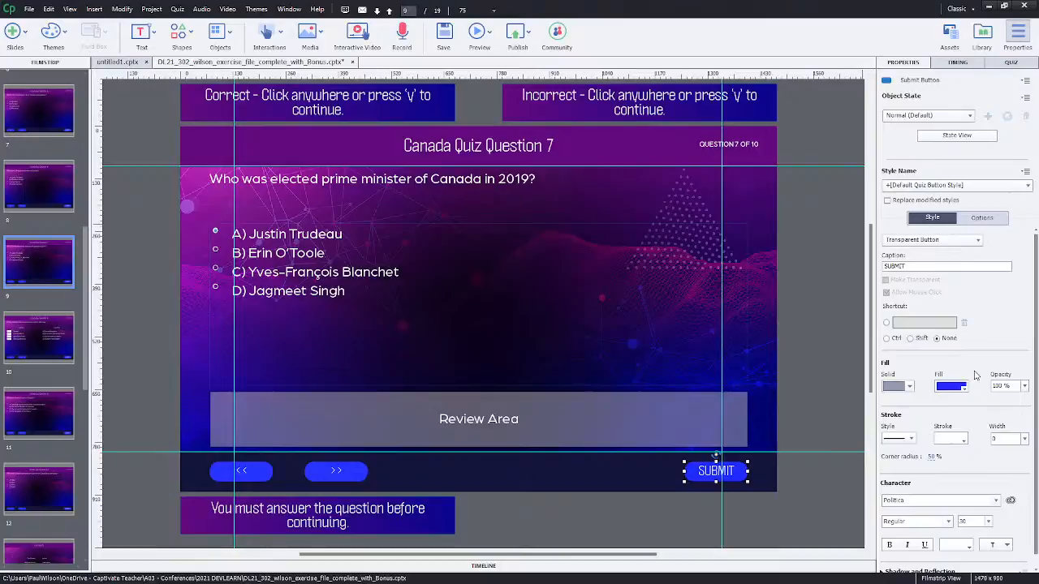
pyautogui.click(1025, 172)
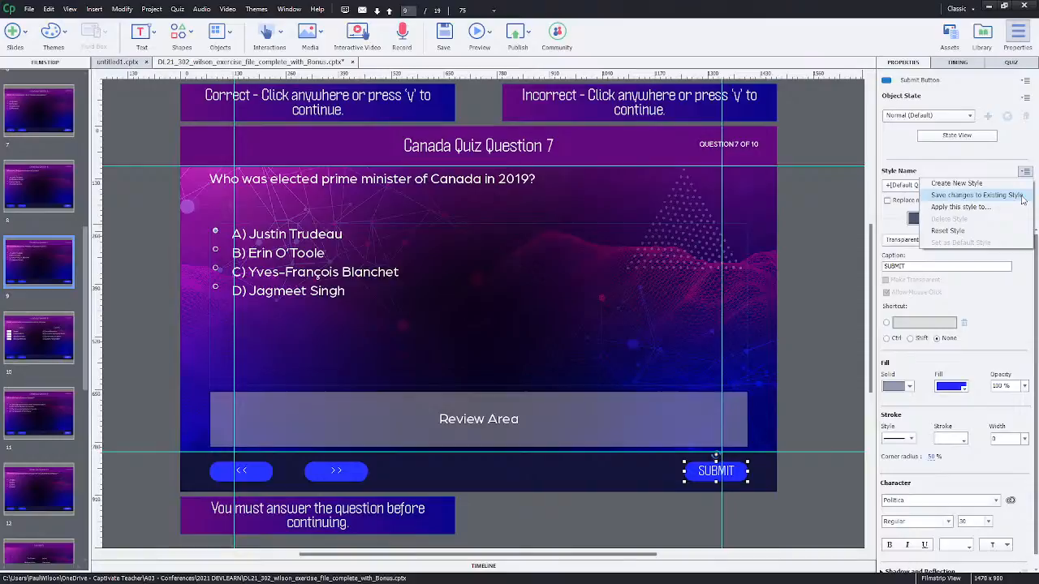
pyautogui.click(1022, 199)
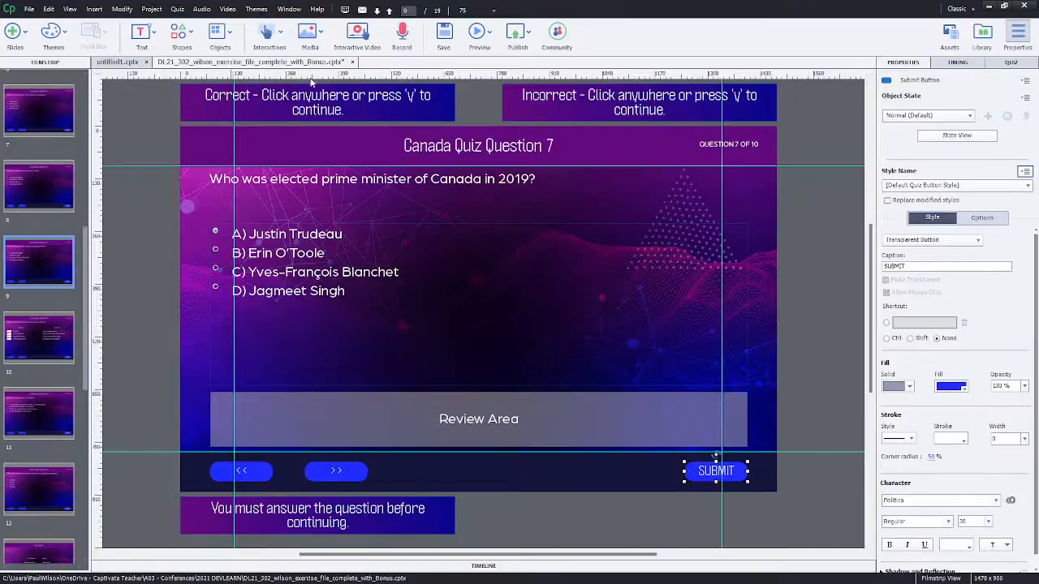
# Return to the title slide and close the Making eLearning Magic project without saving its changes.
pyautogui.moveTo(85, 244); pyautogui.dragTo(91, 85)
pyautogui.click(53, 102)
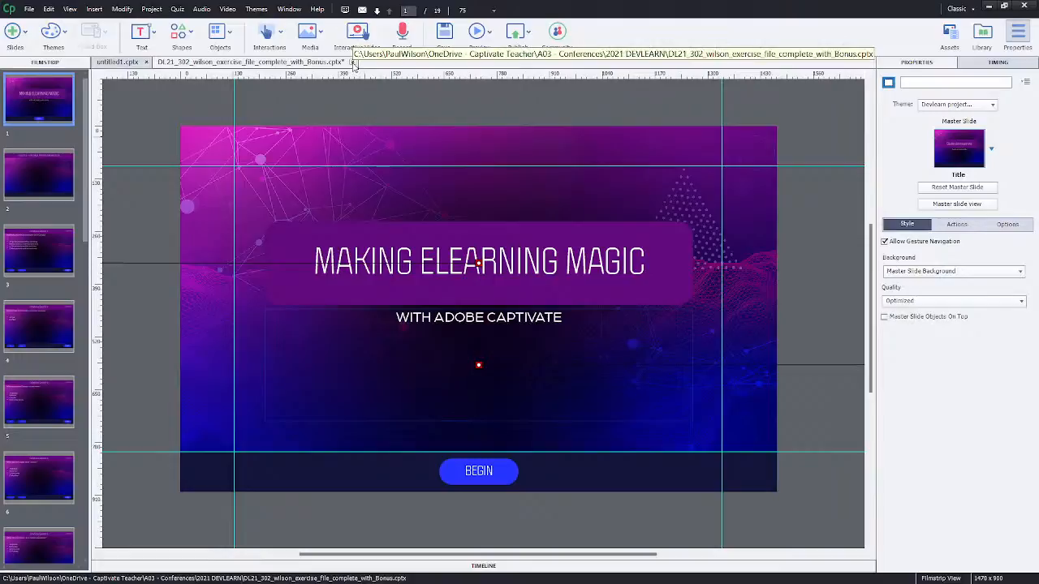
pyautogui.click(351, 62)
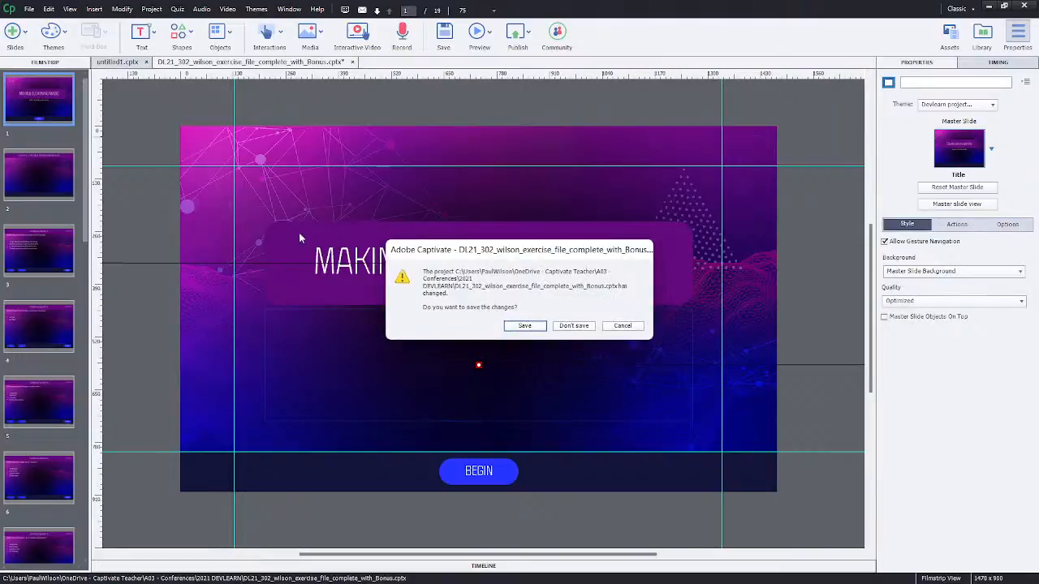
pyautogui.click(566, 326)
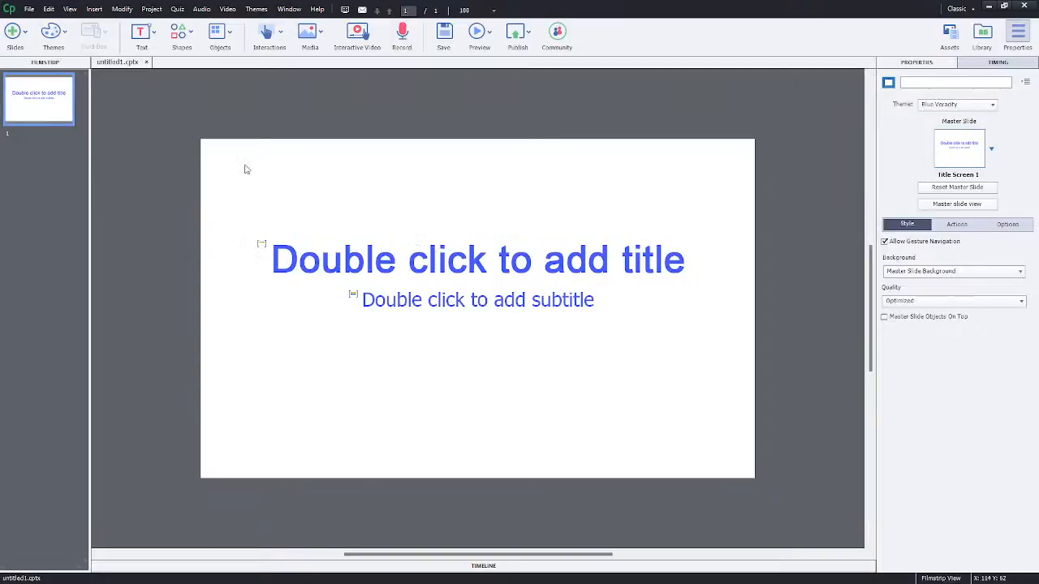
pyautogui.click(30, 10)
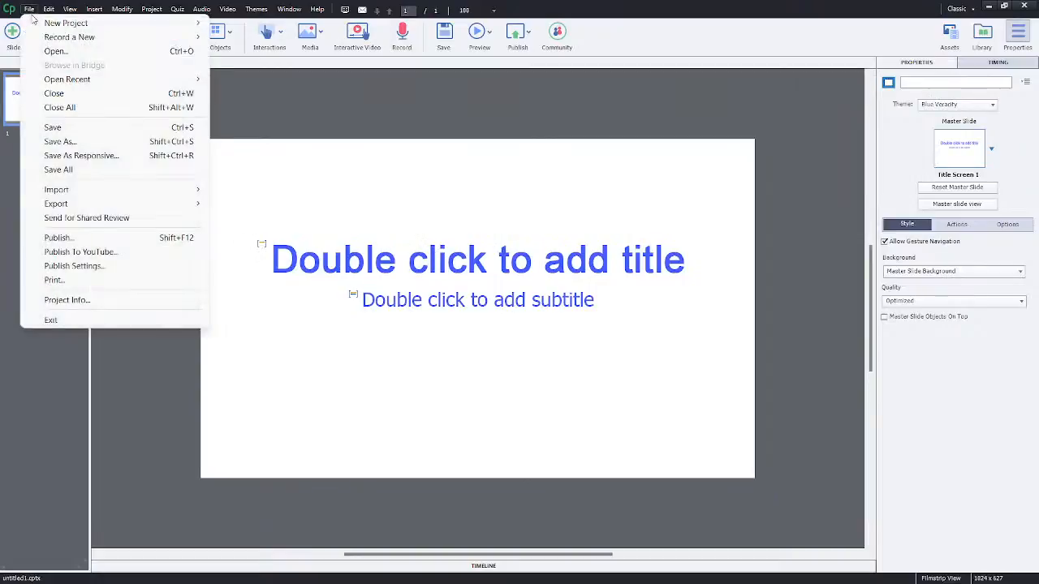
pyautogui.click(54, 52)
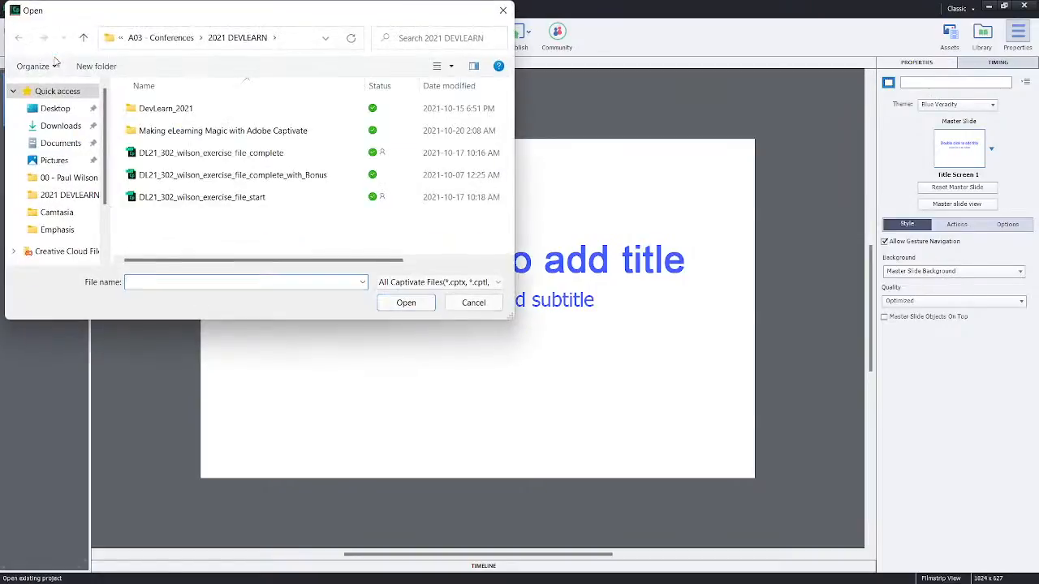
pyautogui.click(169, 39)
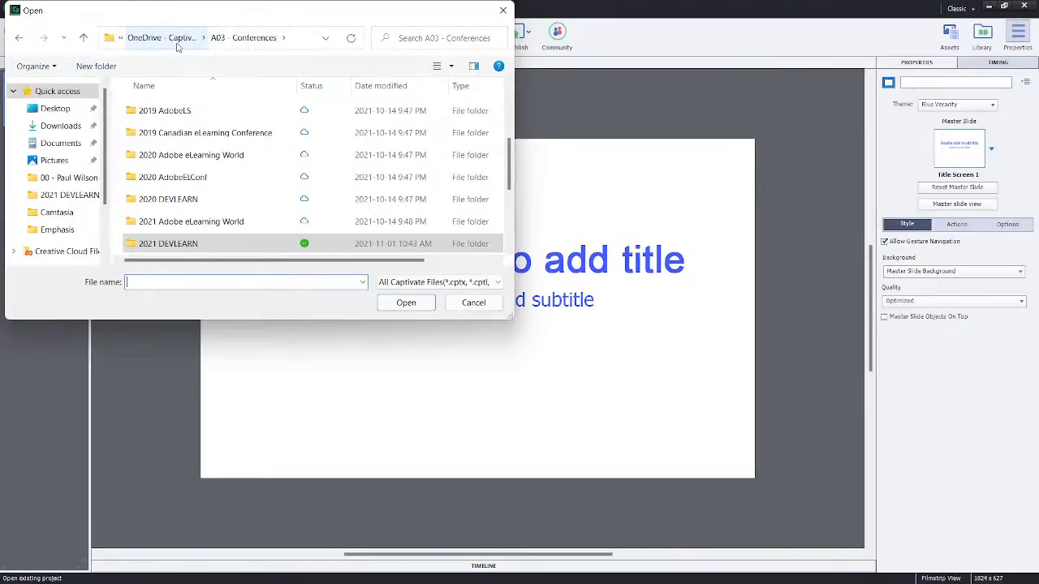
pyautogui.click(179, 38)
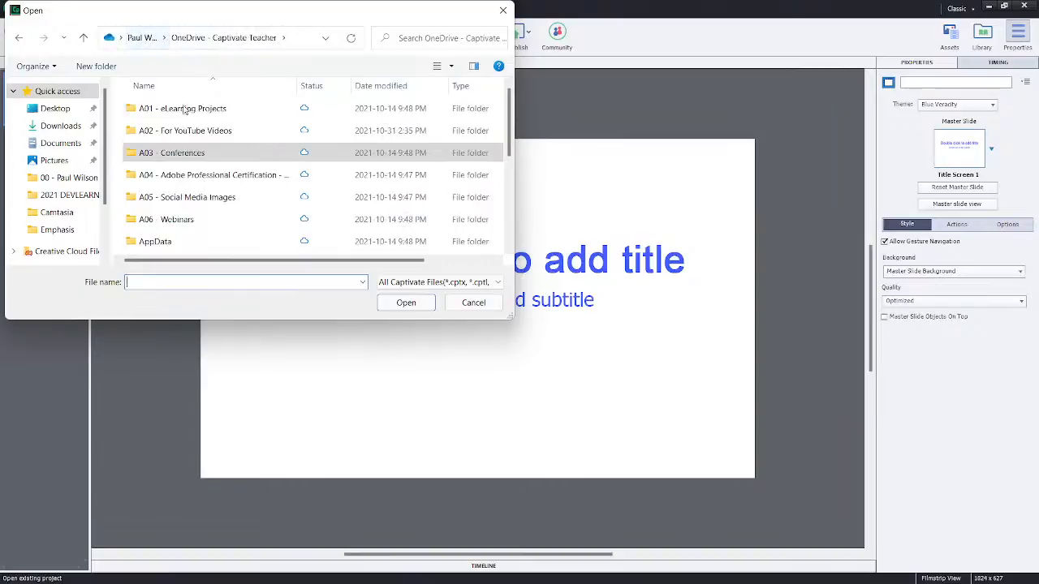
pyautogui.doubleClick(188, 109)
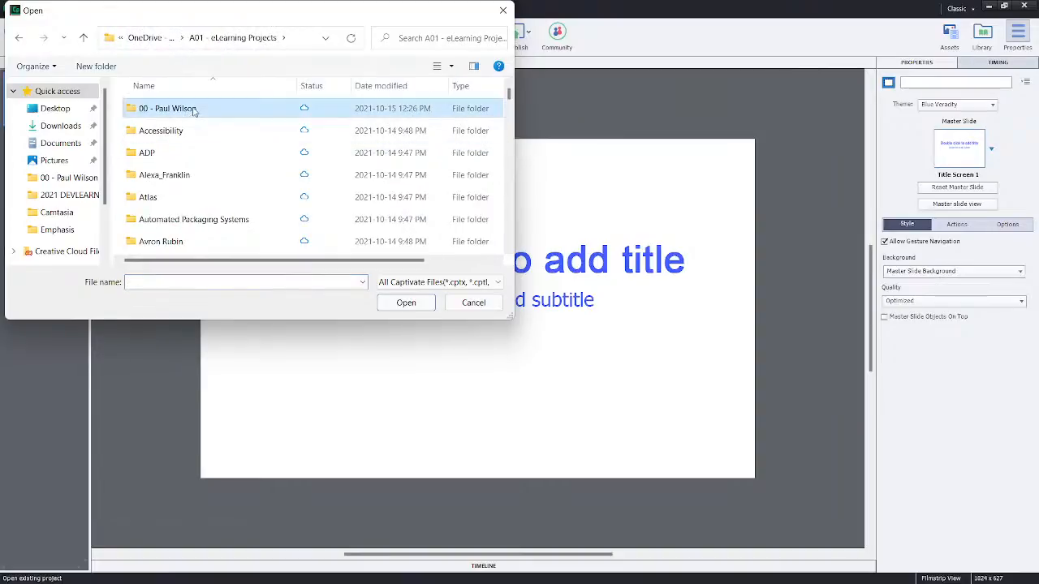
pyautogui.doubleClick(167, 109)
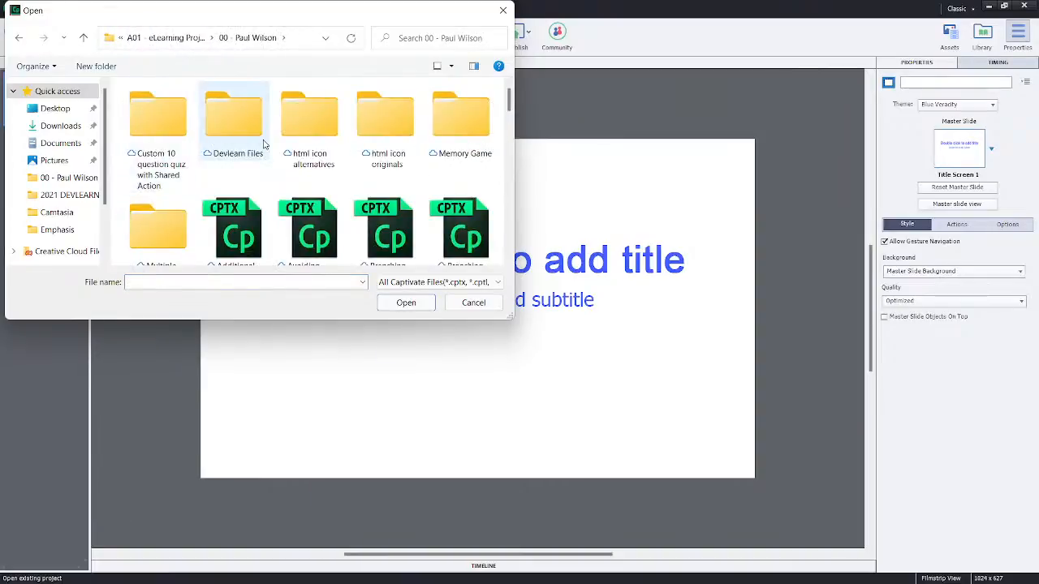
pyautogui.scroll(-1, 263, 144)
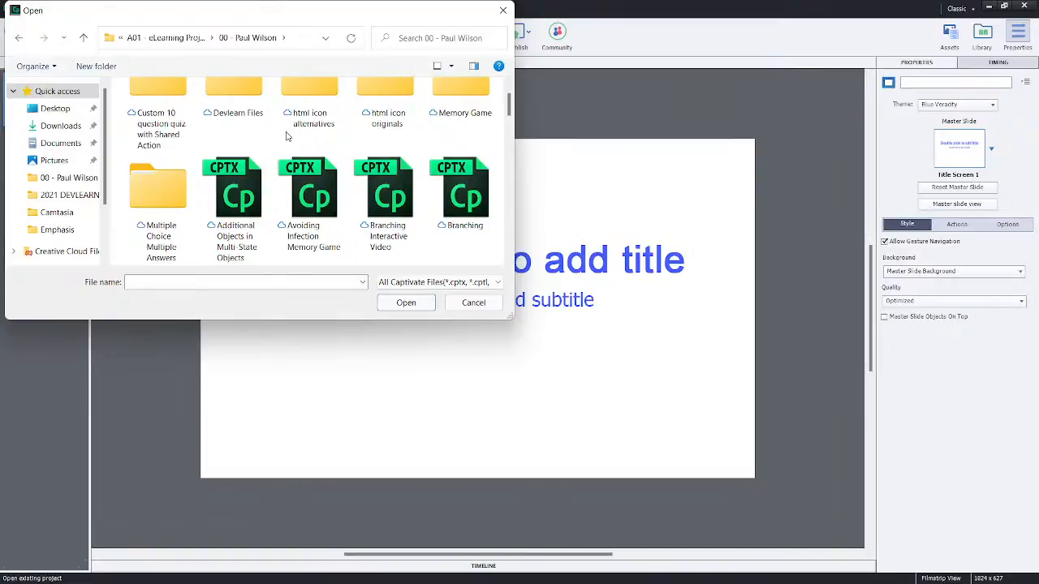
pyautogui.scroll(1, 286, 136)
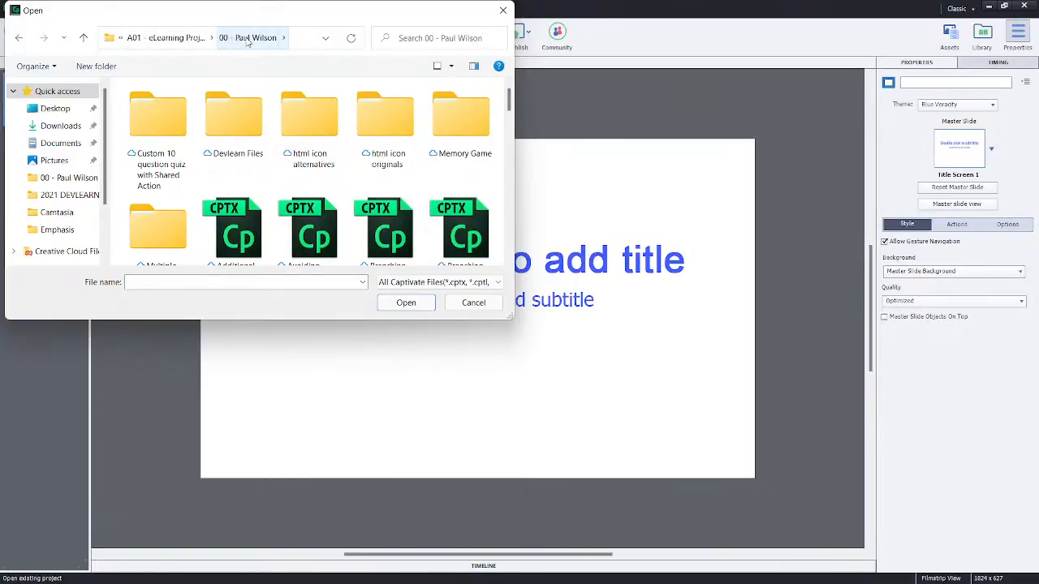
pyautogui.click(187, 41)
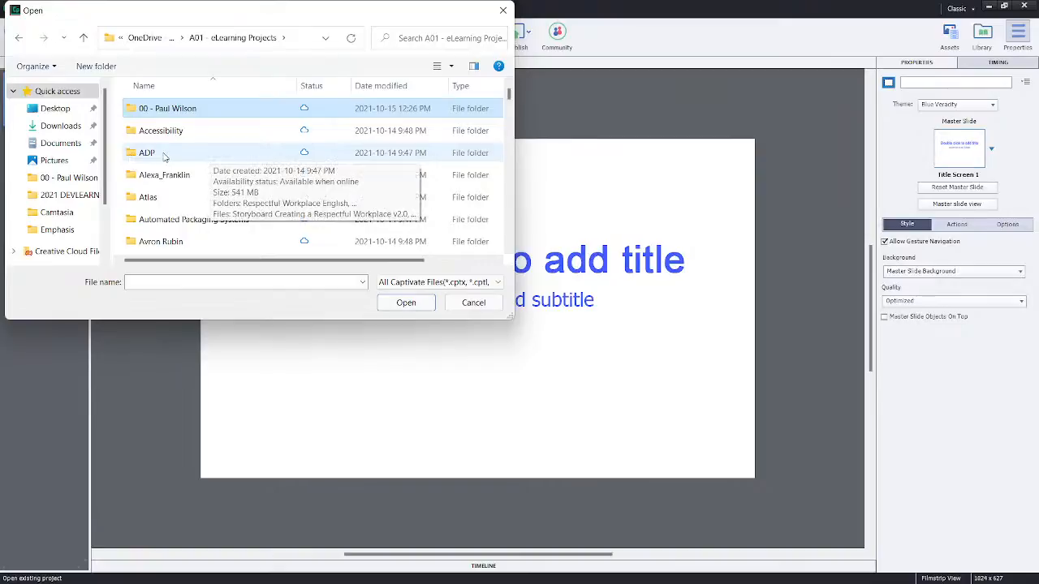
pyautogui.scroll(-1, 164, 155)
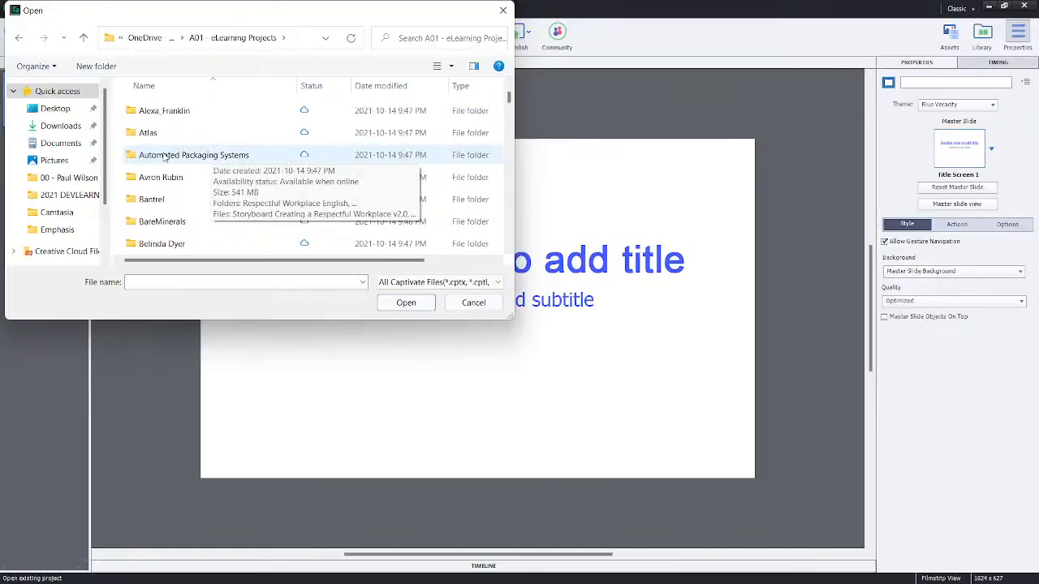
pyautogui.scroll(-1, 164, 156)
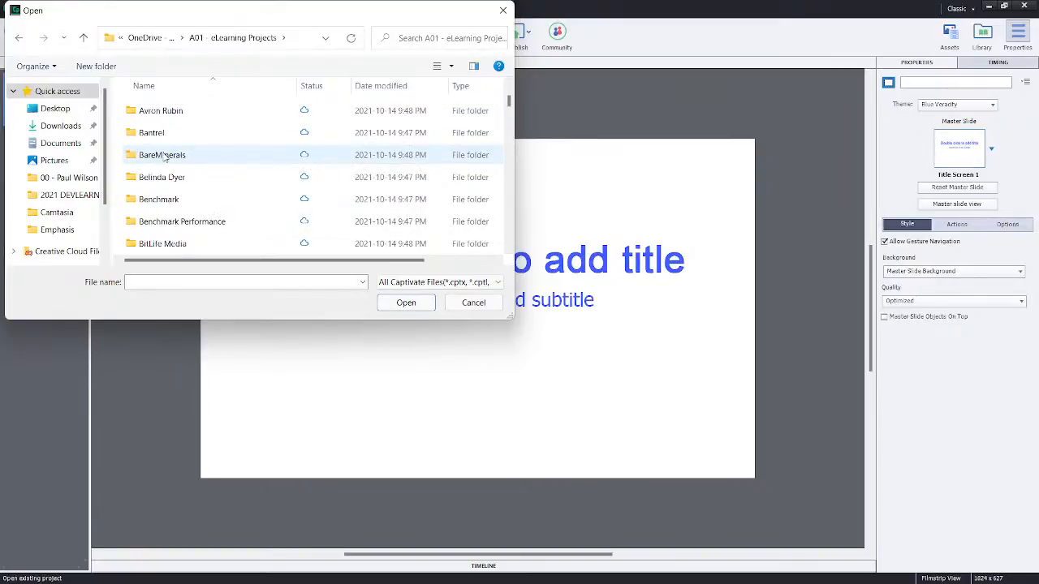
pyautogui.scroll(-1, 164, 157)
pyautogui.scroll(-1, 164, 157)
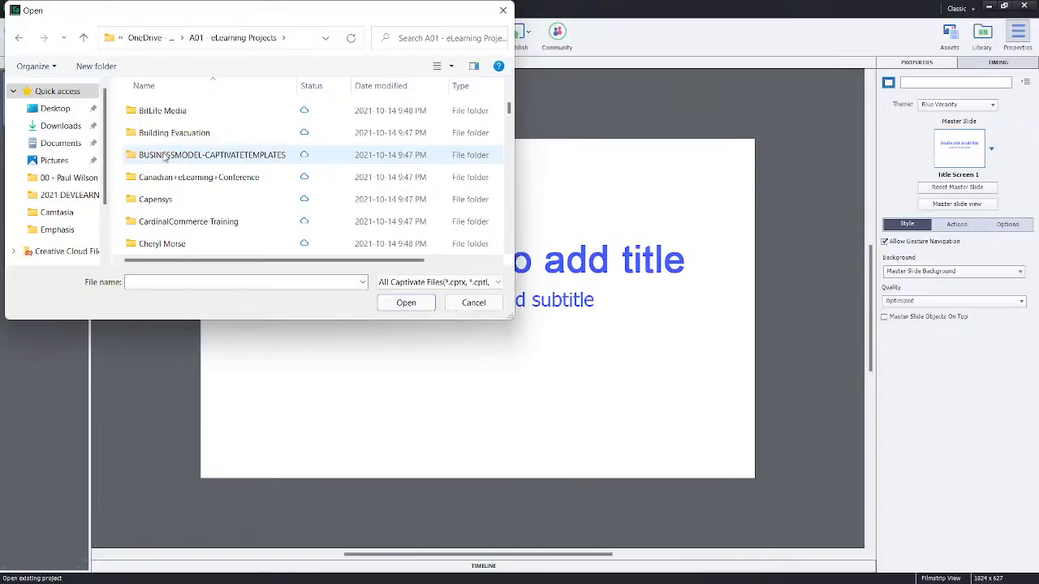
pyautogui.scroll(-1, 163, 157)
pyautogui.scroll(-1, 164, 157)
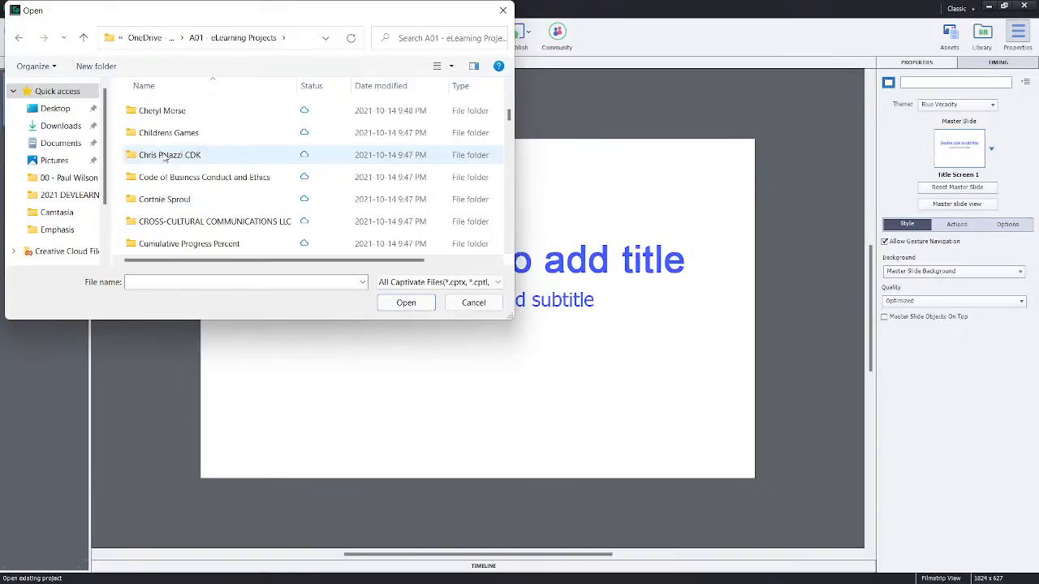
pyautogui.scroll(-1, 164, 156)
pyautogui.scroll(-1, 164, 156)
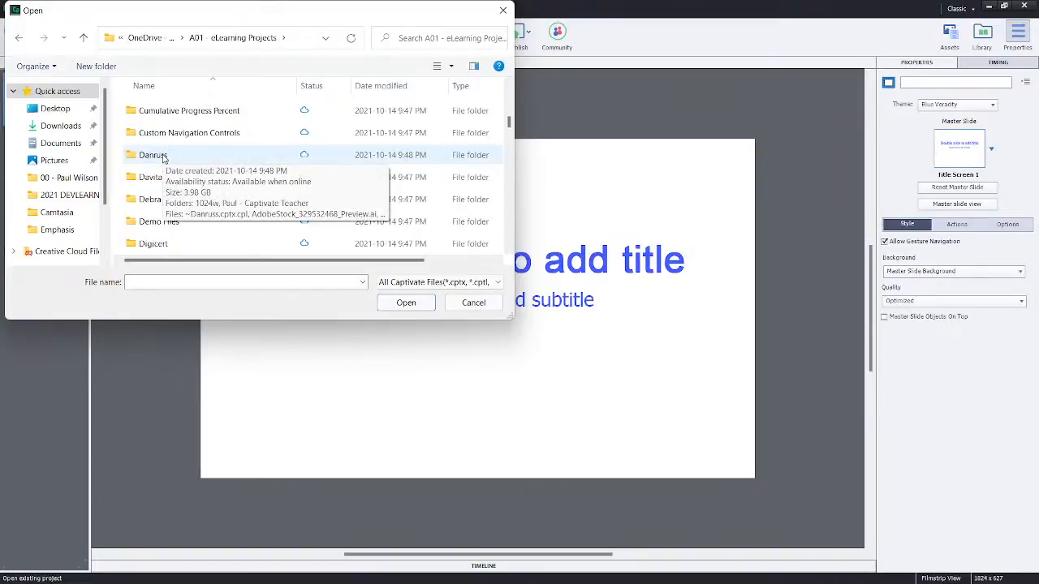
pyautogui.scroll(-1, 163, 158)
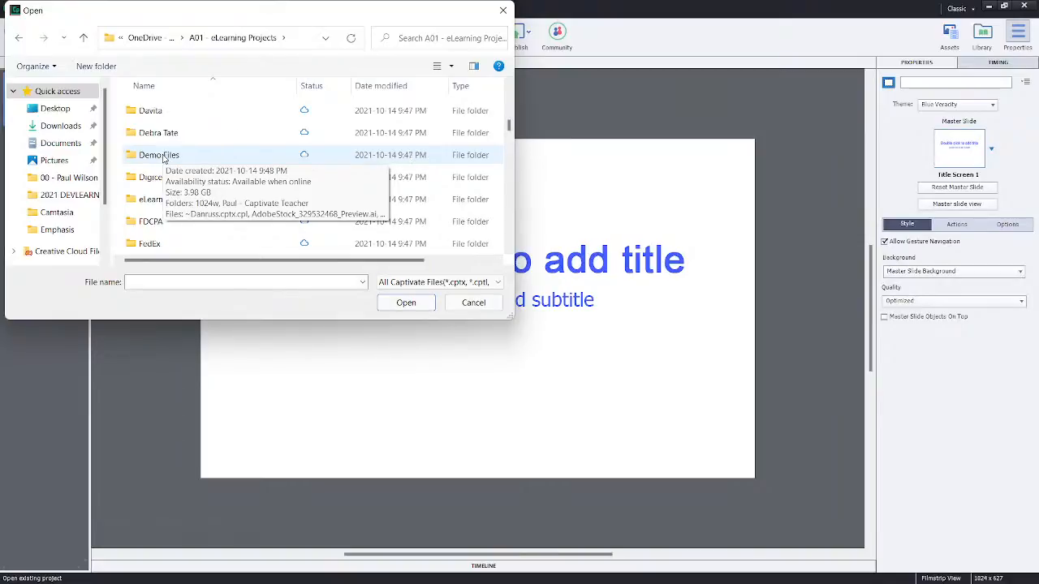
pyautogui.scroll(-2, 163, 158)
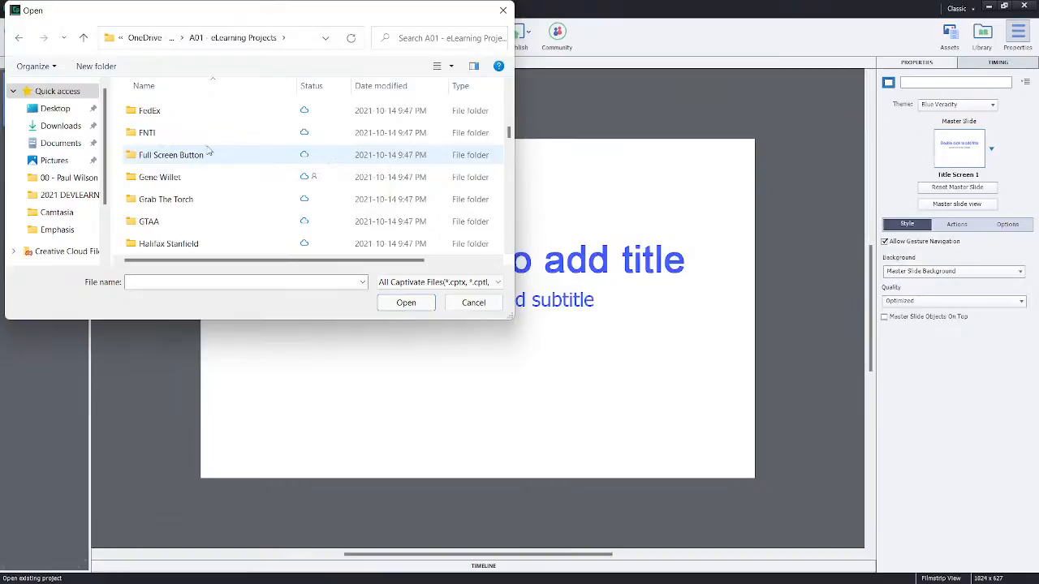
pyautogui.click(479, 302)
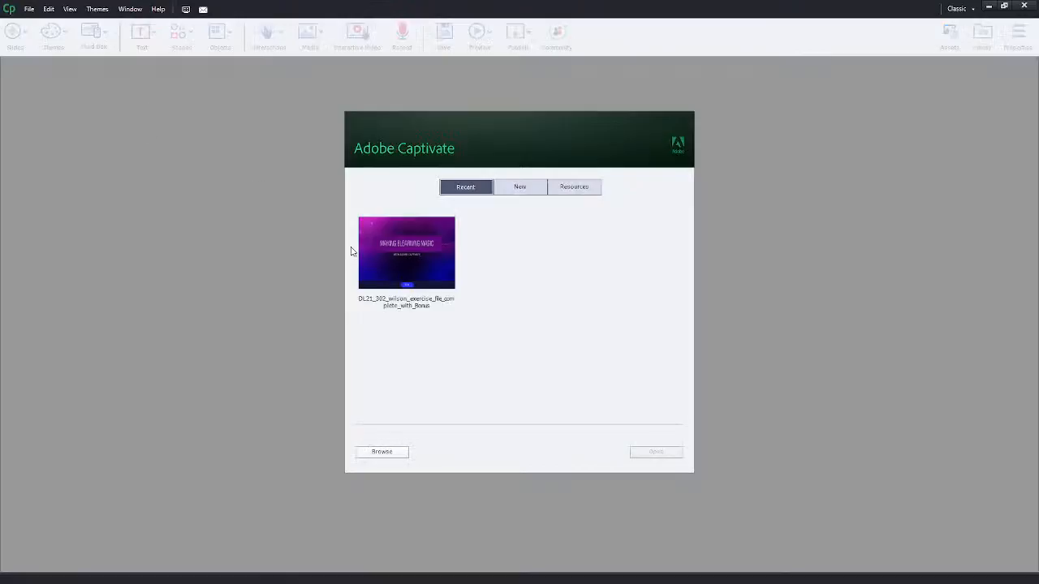
# Open the recent Making eLearning Magic project and go to the Accordion Interaction slide.
pyautogui.doubleClick(416, 250)
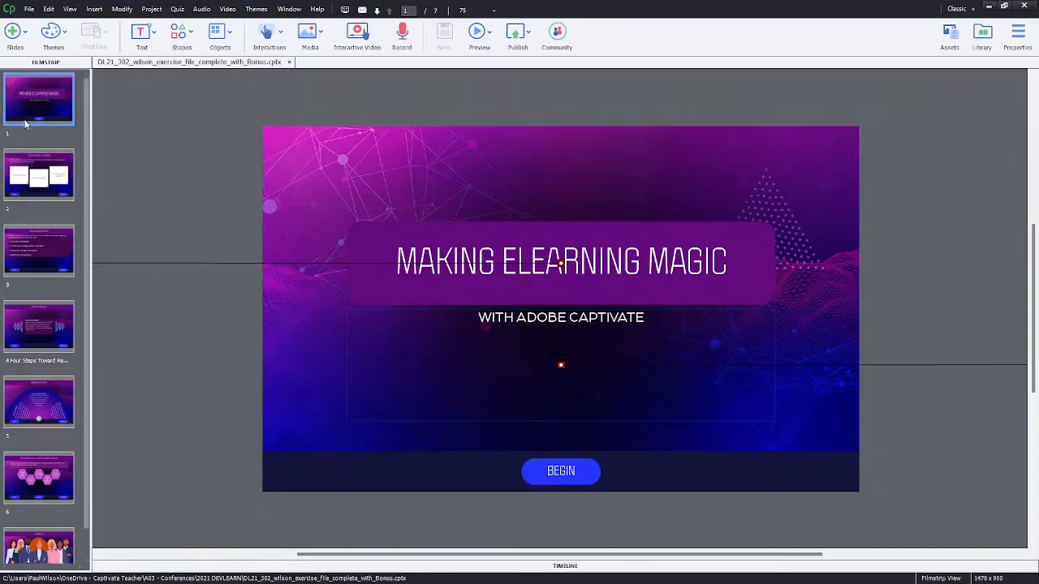
pyautogui.click(54, 249)
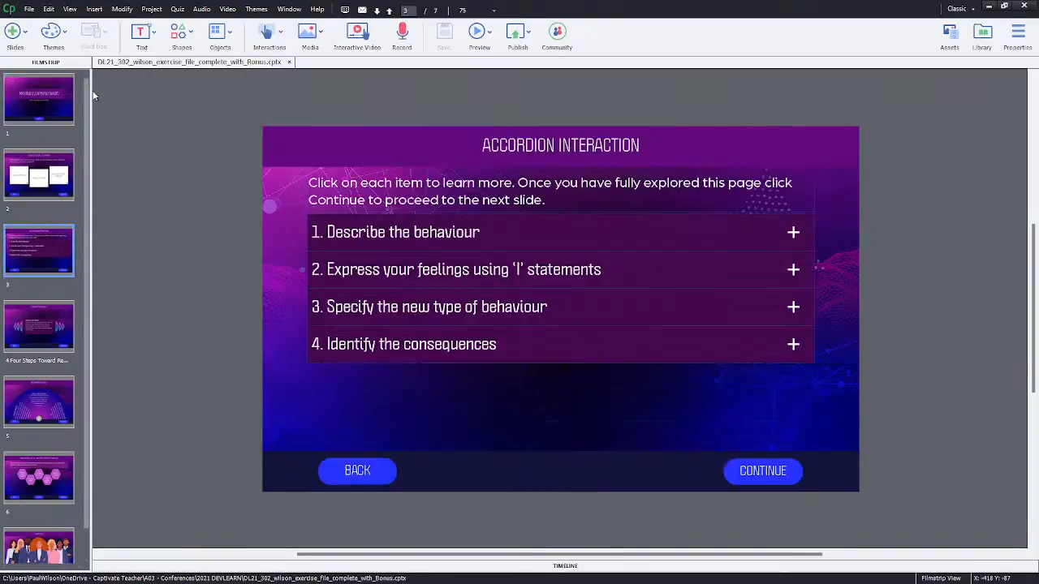
# Apply the Abstract Office Theme file from the Desktop to the project, accepting the loss of object style overrides.
pyautogui.click(65, 37)
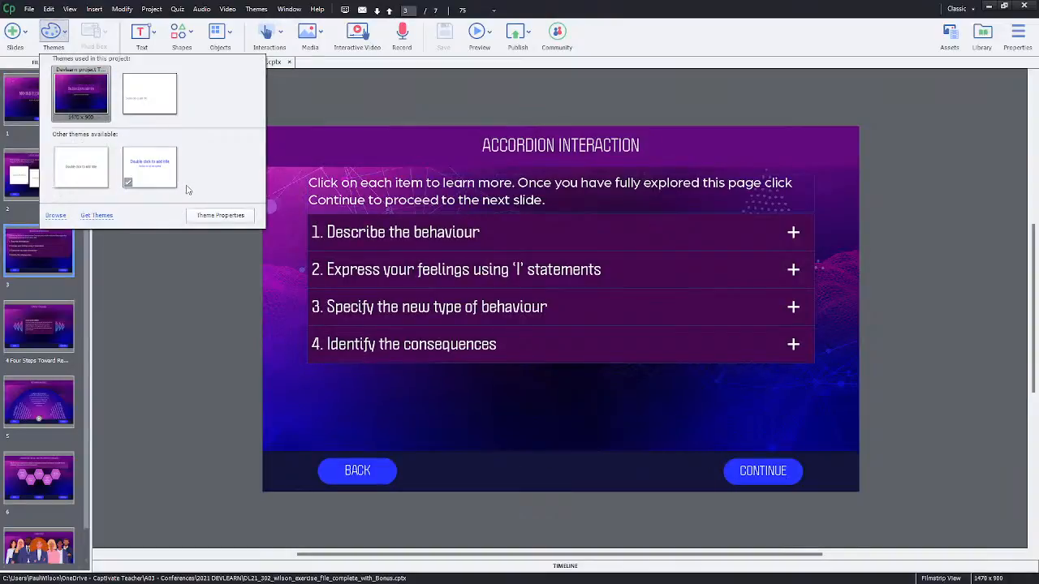
pyautogui.click(54, 215)
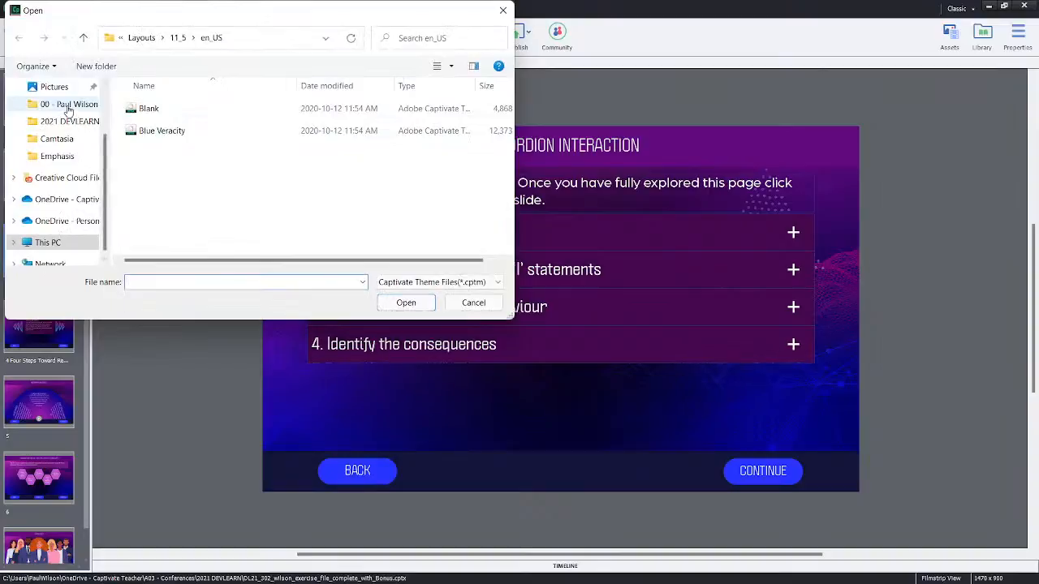
pyautogui.scroll(2, 71, 114)
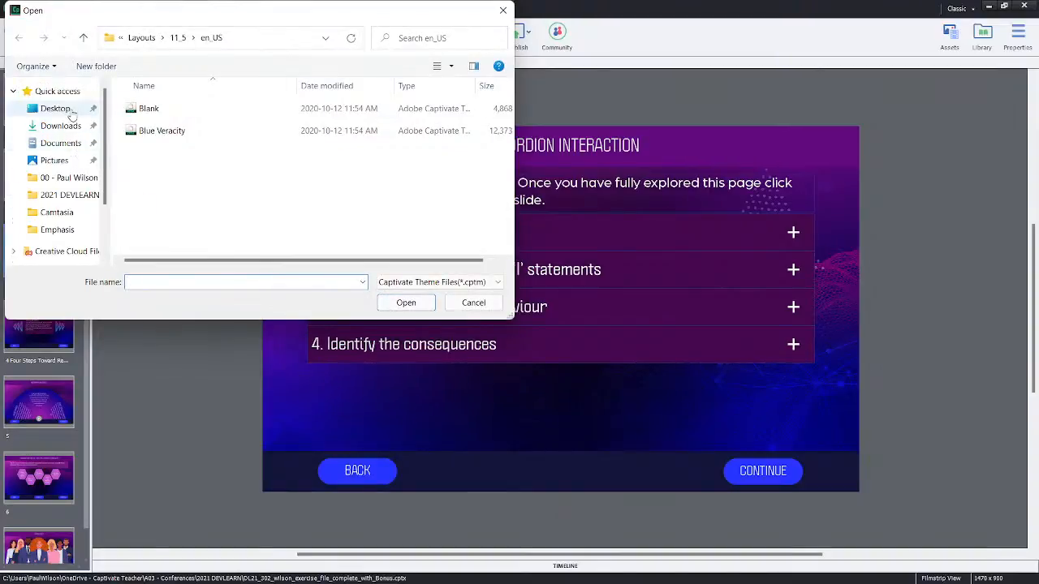
pyautogui.click(71, 115)
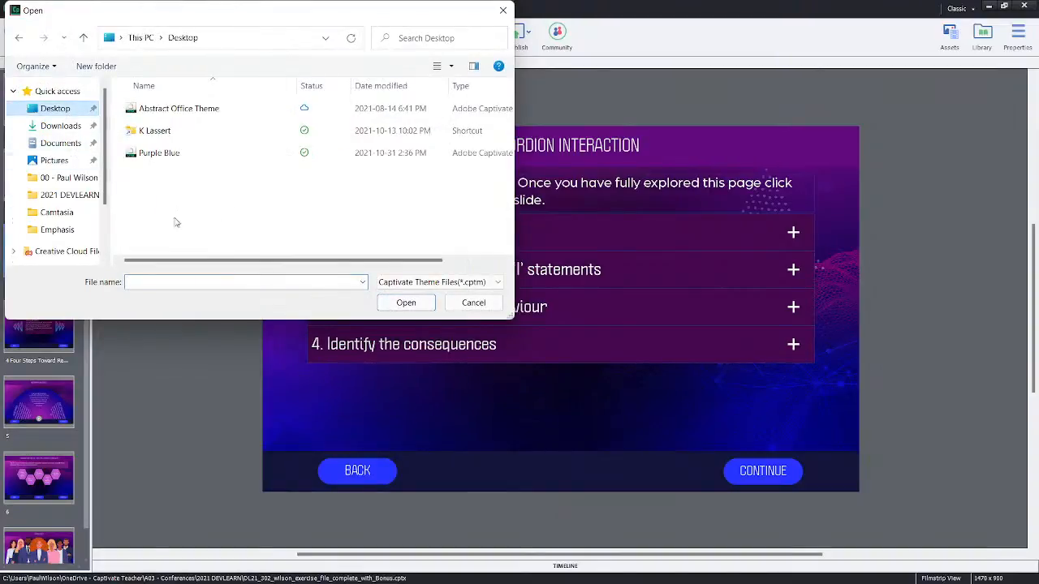
pyautogui.click(182, 111)
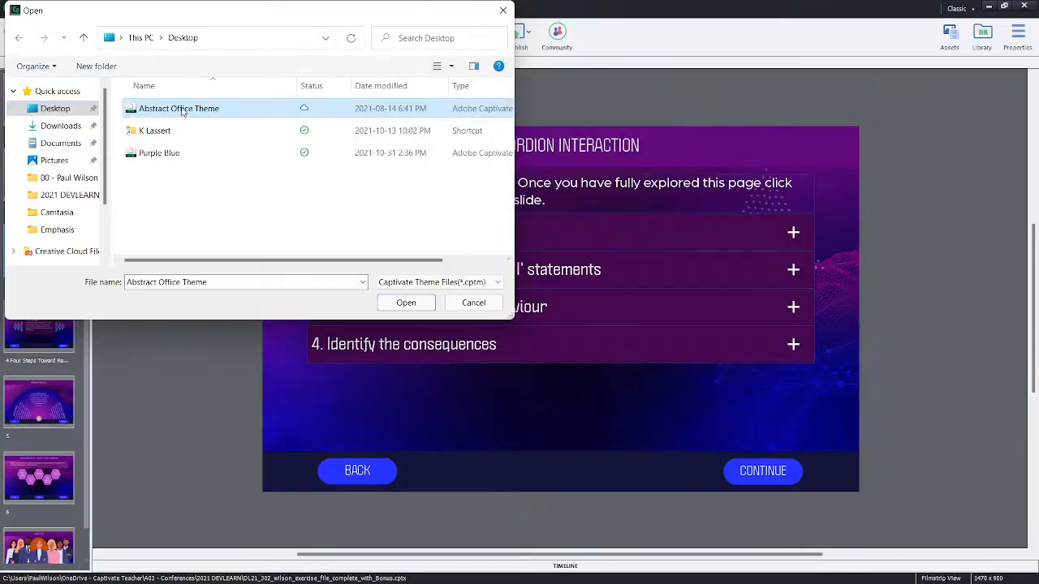
pyautogui.doubleClick(182, 110)
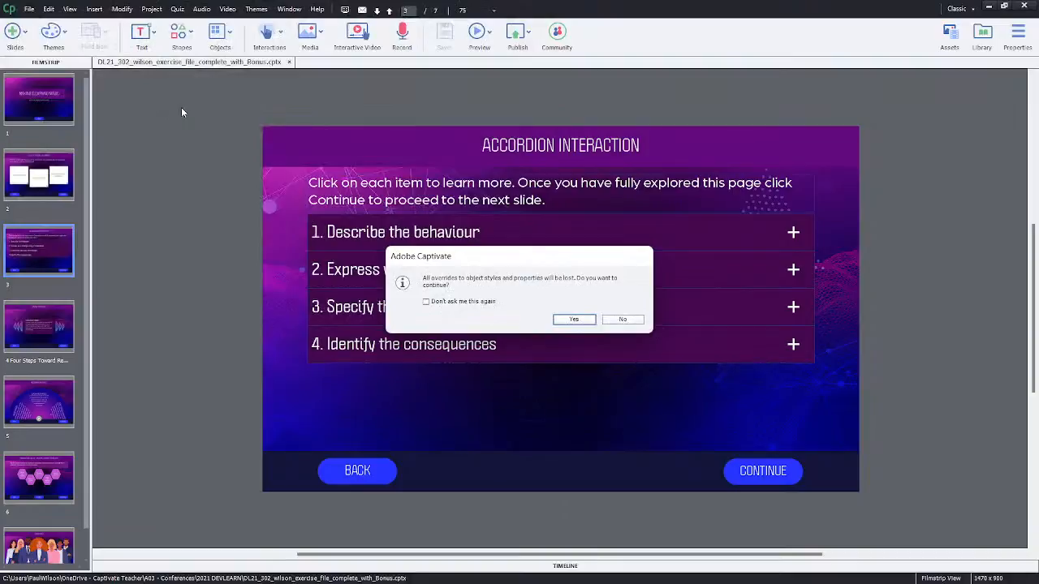
pyautogui.click(586, 323)
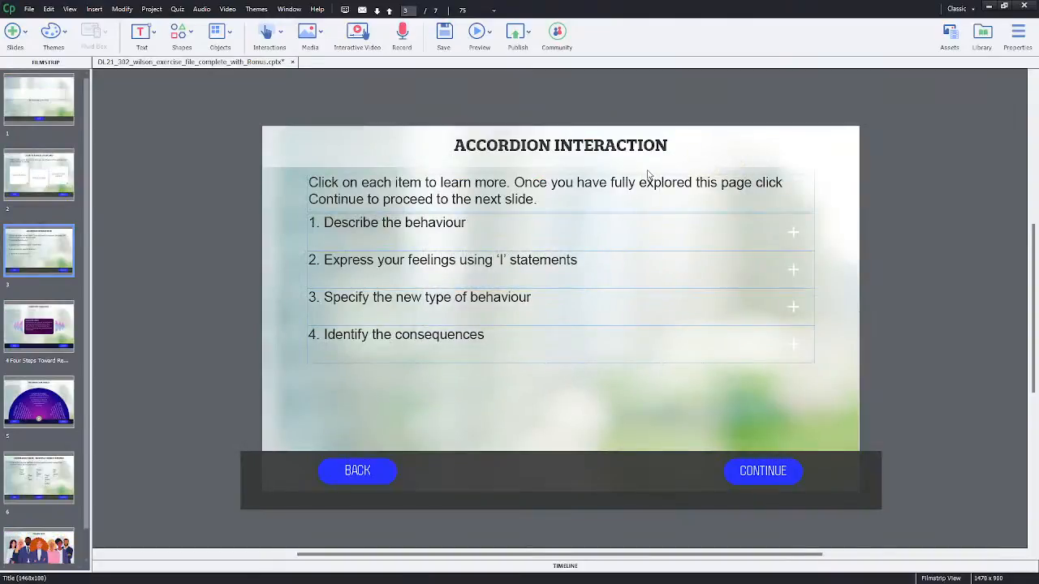
# Review how the Content Carousel, Accordion Interaction and Flipcard slides look with the new theme applied.
pyautogui.click(51, 345)
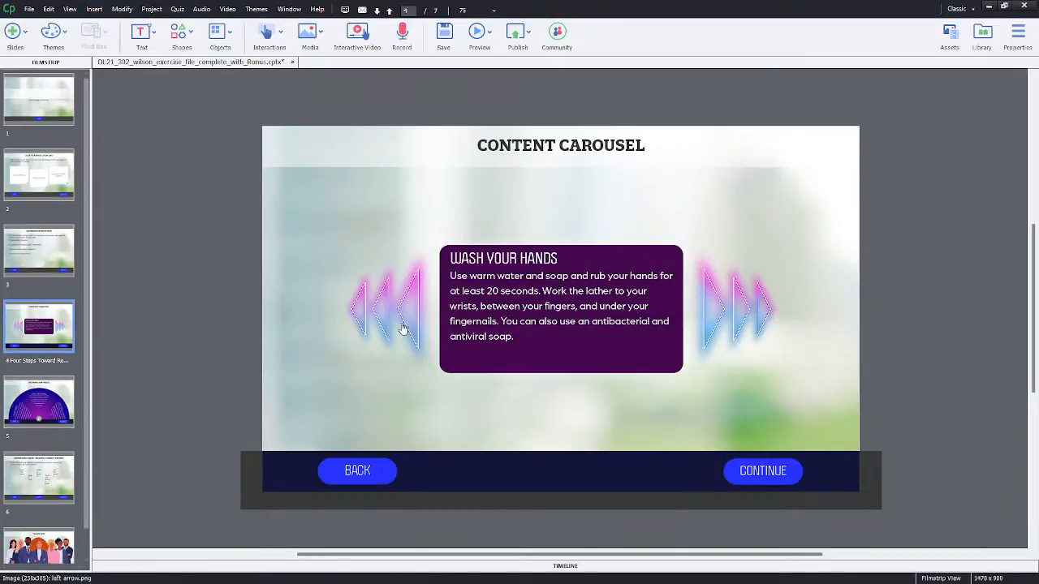
pyautogui.click(45, 245)
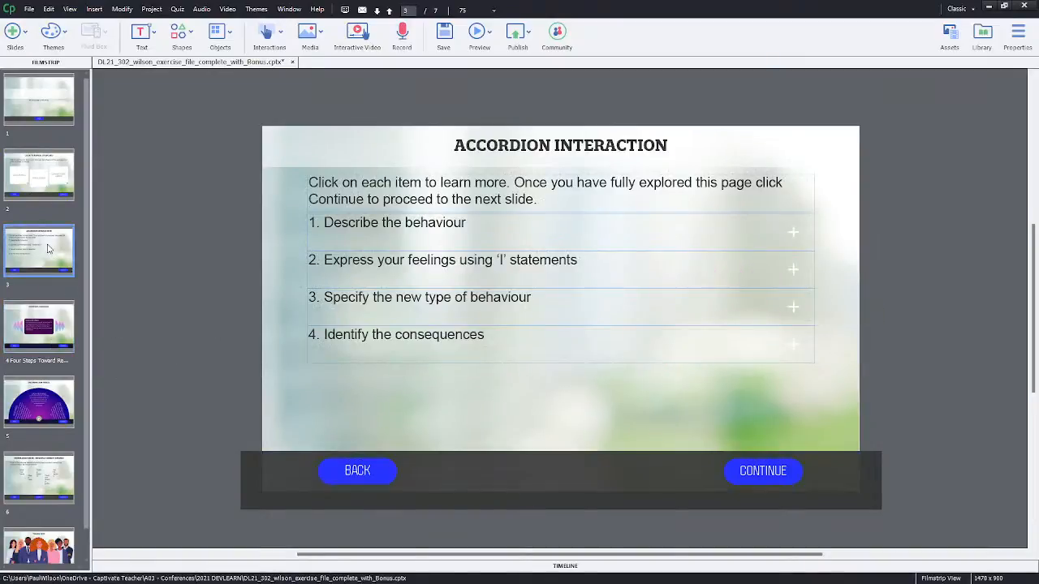
pyautogui.click(56, 122)
pyautogui.click(50, 185)
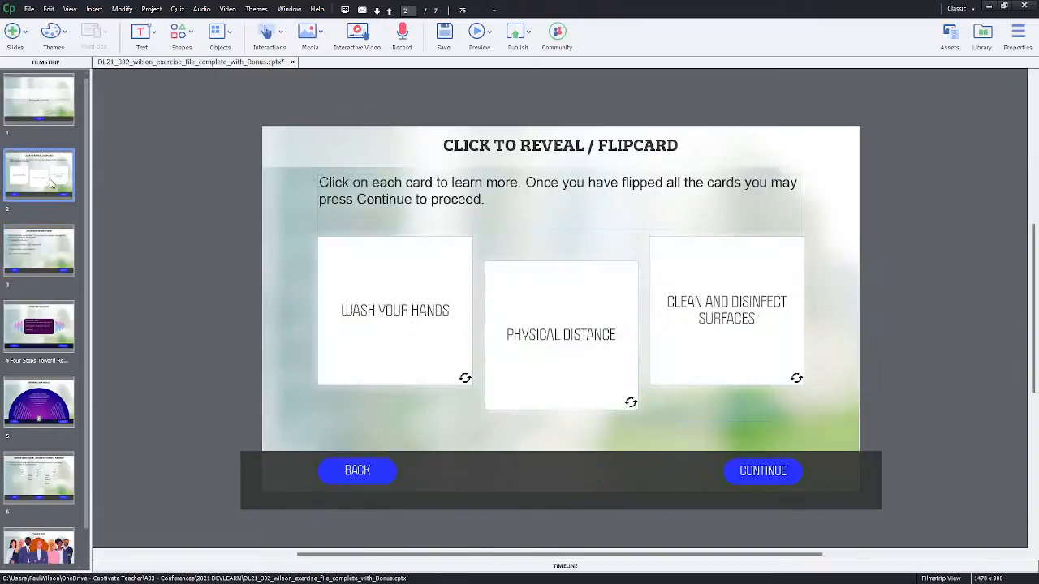
# Restyle the title slide's main title with dark grey #343434 text on a white fill at 100% opacity.
pyautogui.click(45, 105)
pyautogui.click(663, 258)
pyautogui.click(1018, 32)
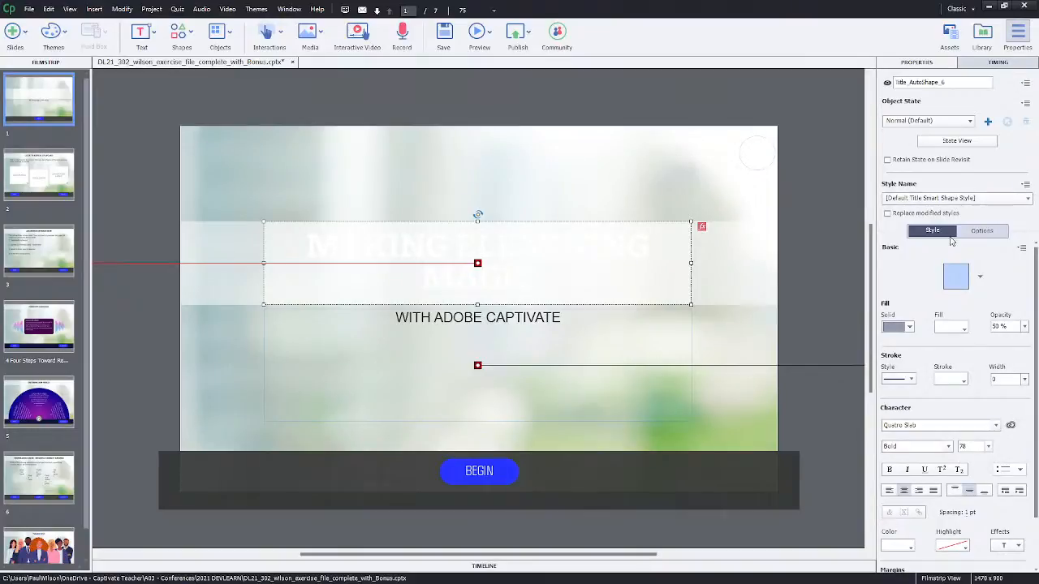
pyautogui.click(899, 546)
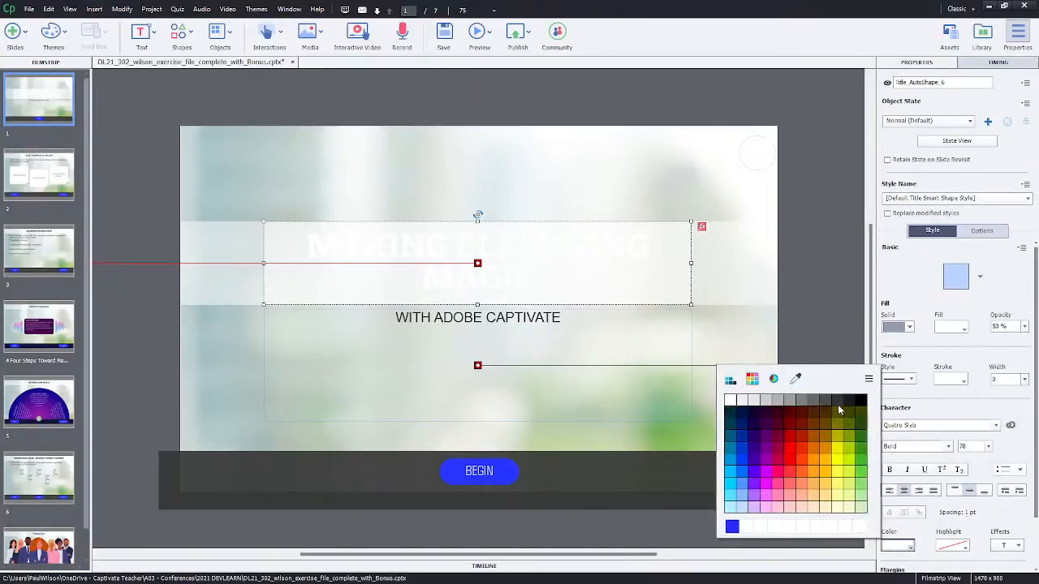
pyautogui.click(839, 405)
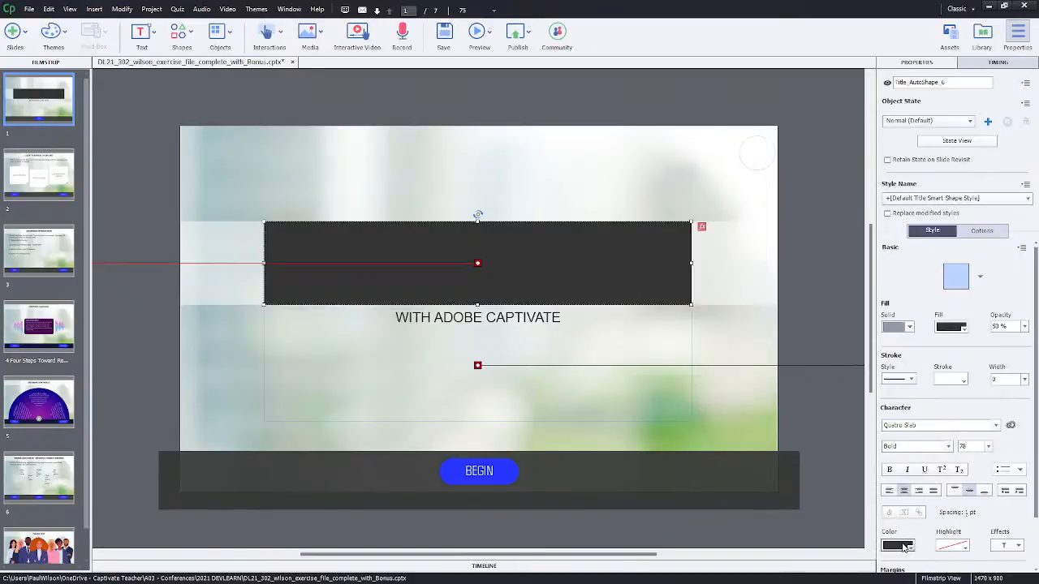
pyautogui.click(953, 326)
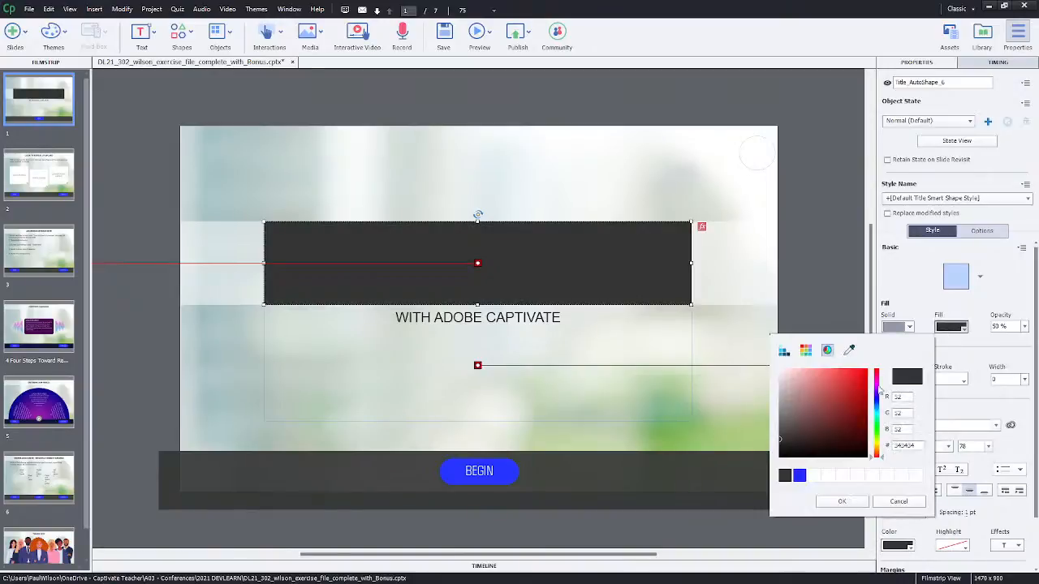
pyautogui.click(841, 502)
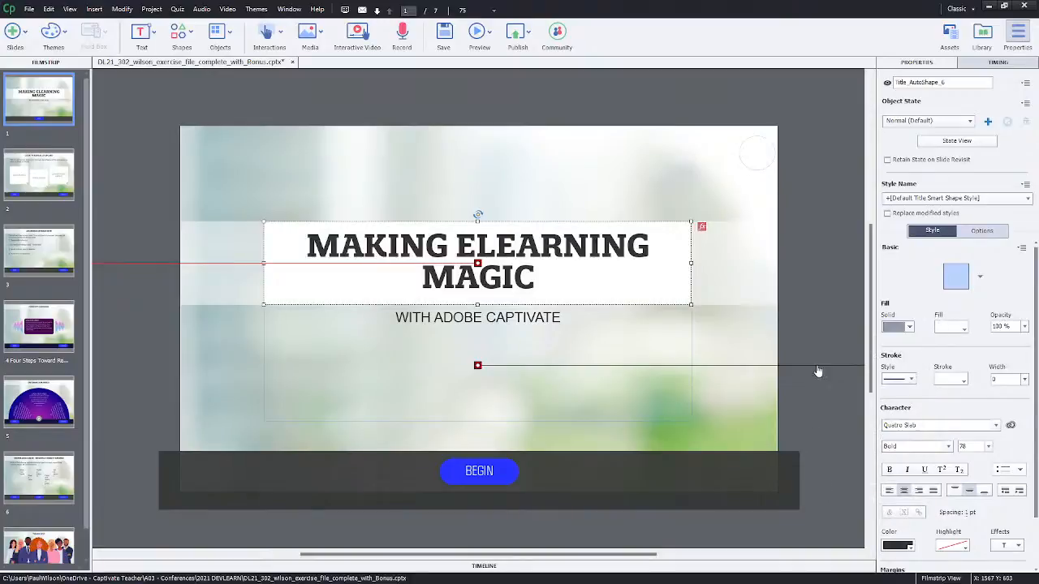
pyautogui.click(816, 330)
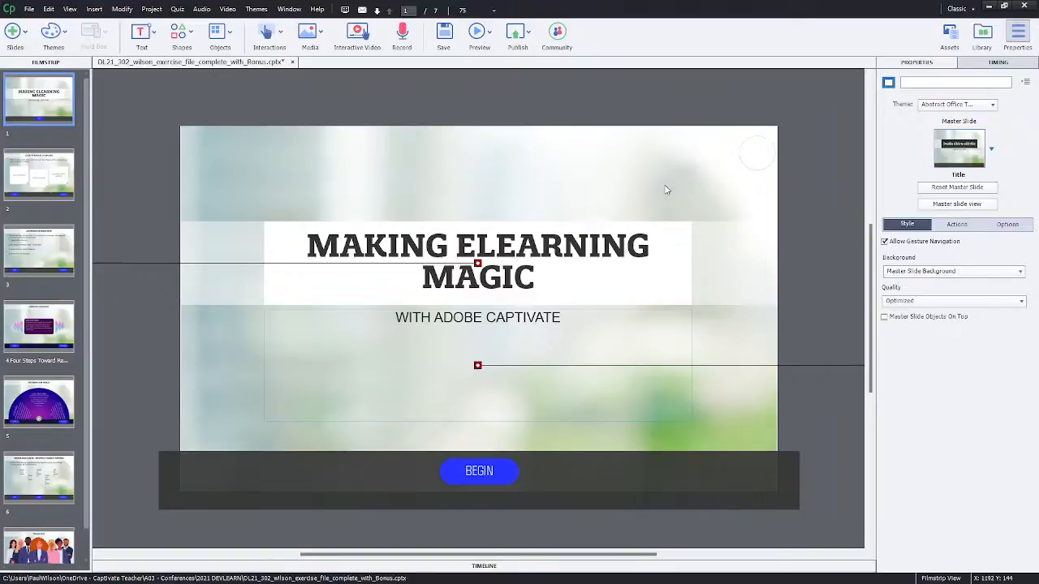
# Examine the Abstract Office Theme's master slides, from Title, Blank and Standard Content through the question layouts to Likert.
pyautogui.click(963, 204)
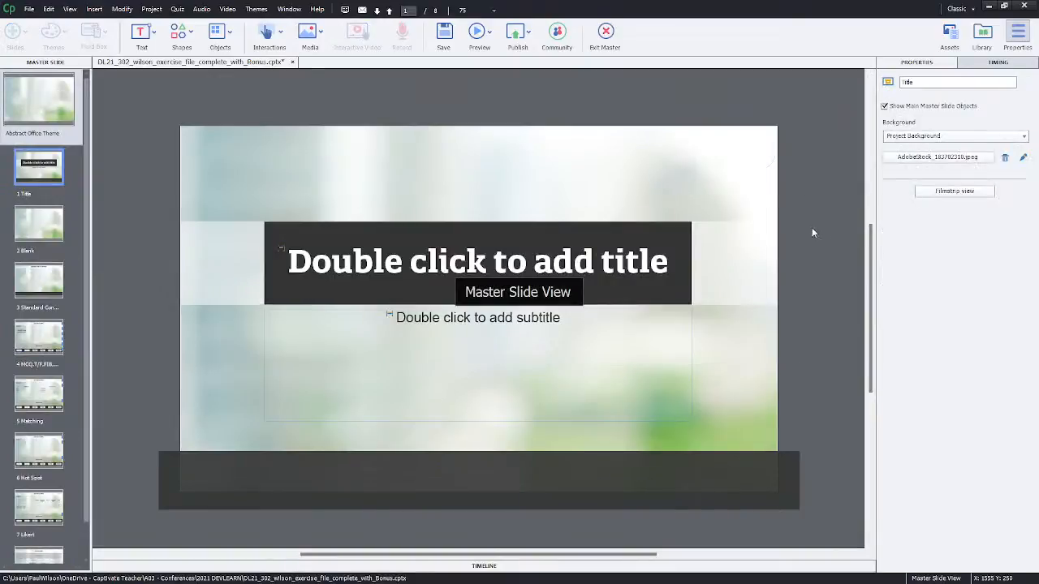
pyautogui.click(49, 228)
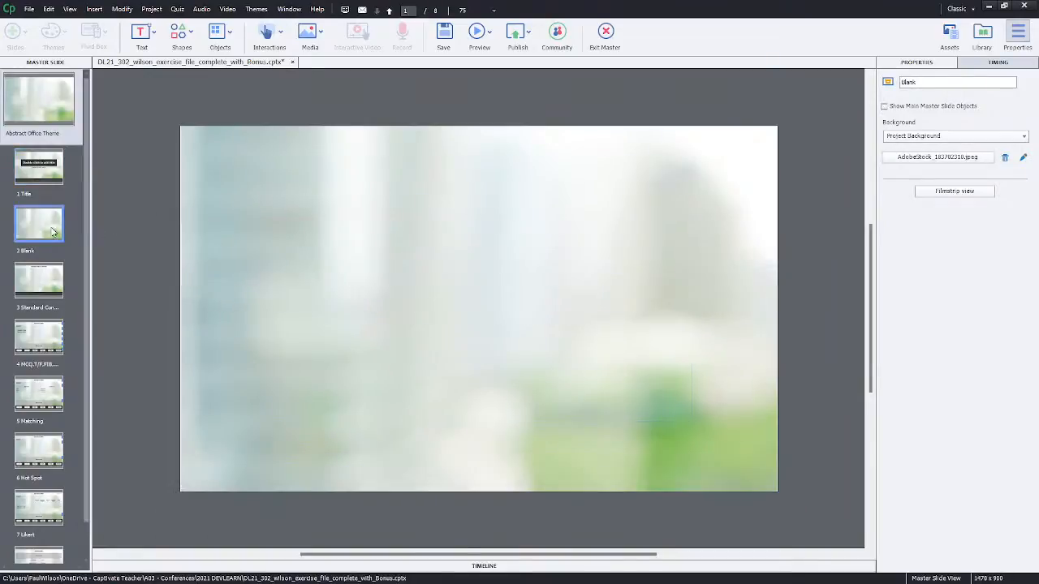
pyautogui.click(47, 284)
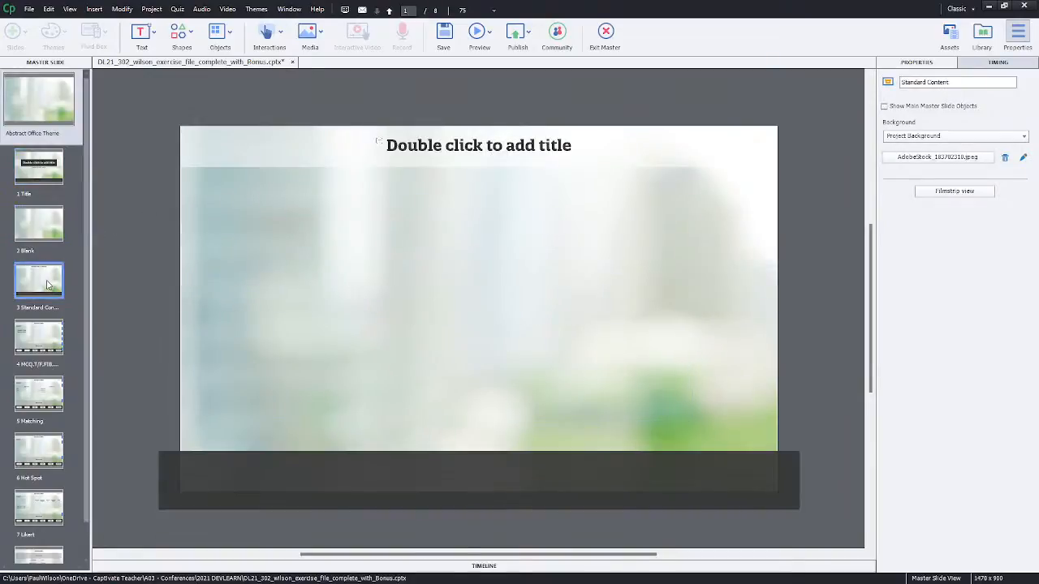
pyautogui.click(50, 335)
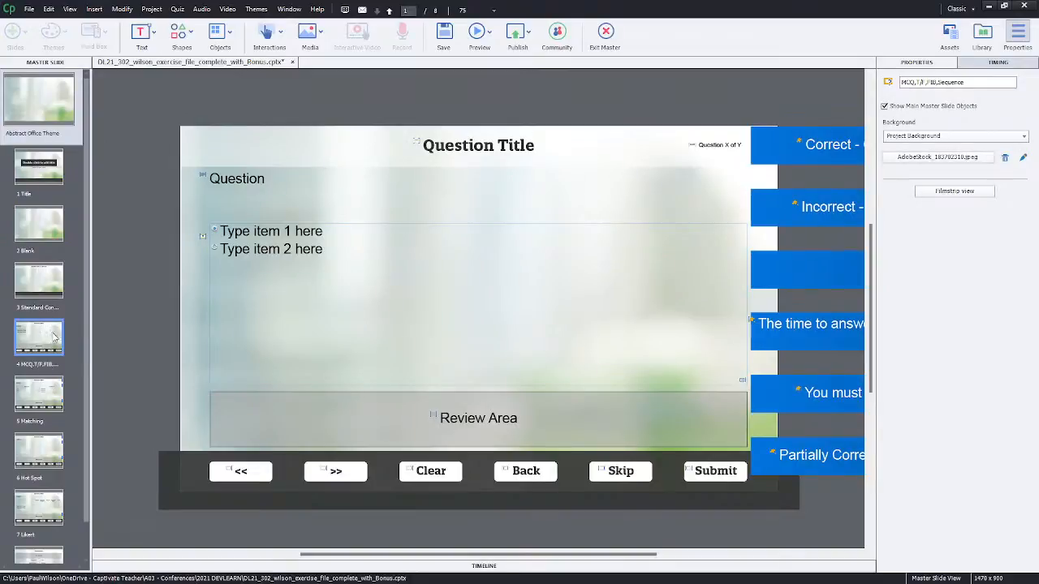
pyautogui.click(40, 399)
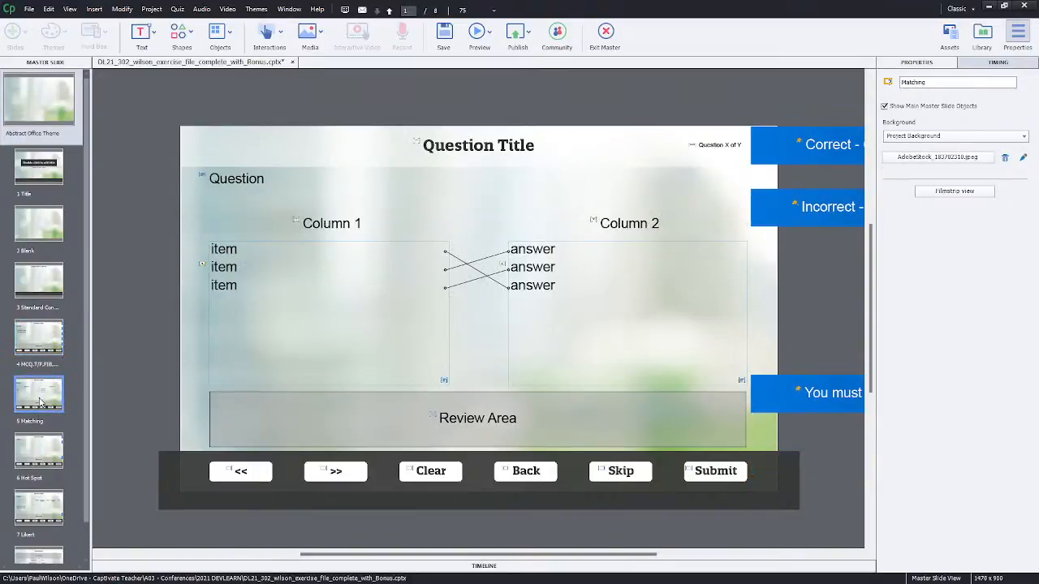
pyautogui.click(47, 444)
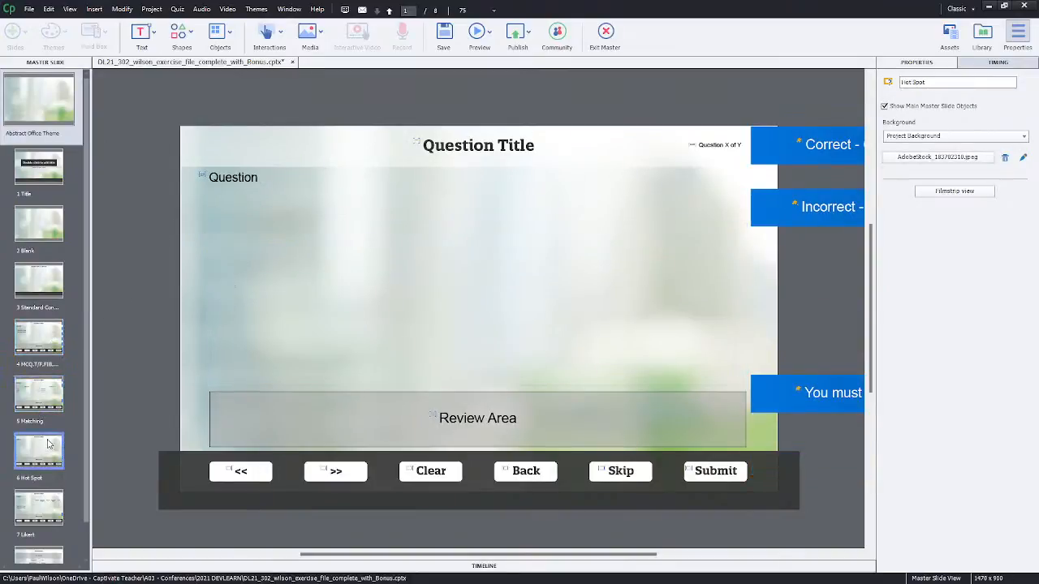
pyautogui.click(49, 503)
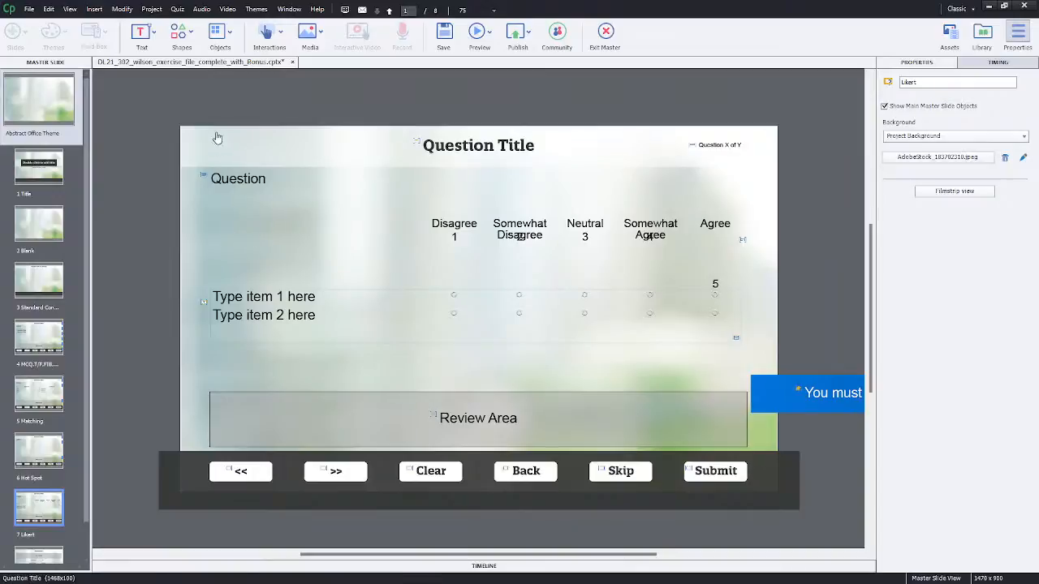
# Close the project without saving and create a new blank project with a custom 1470 x 900 canvas.
pyautogui.click(292, 63)
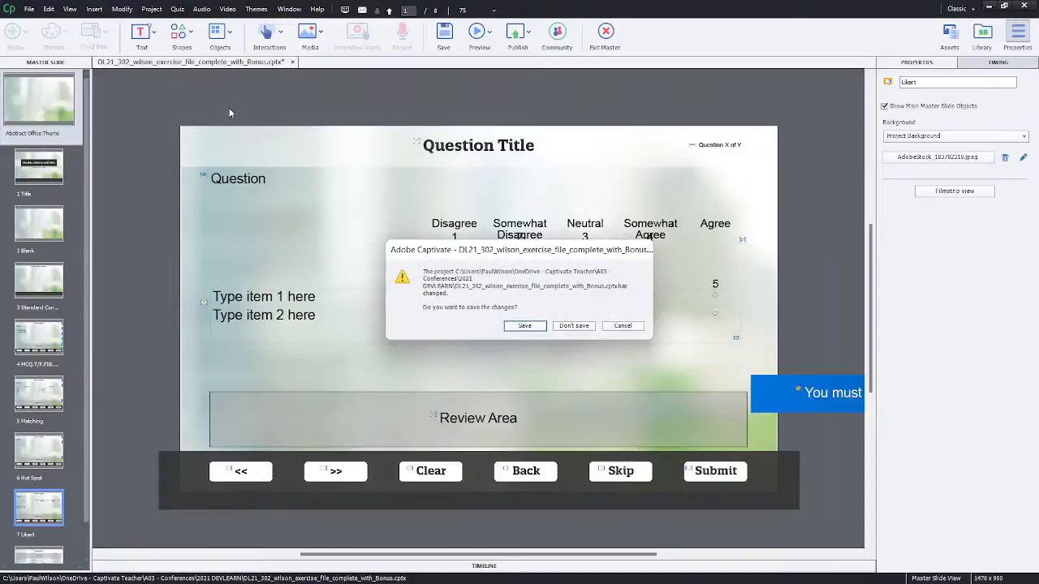
pyautogui.click(574, 326)
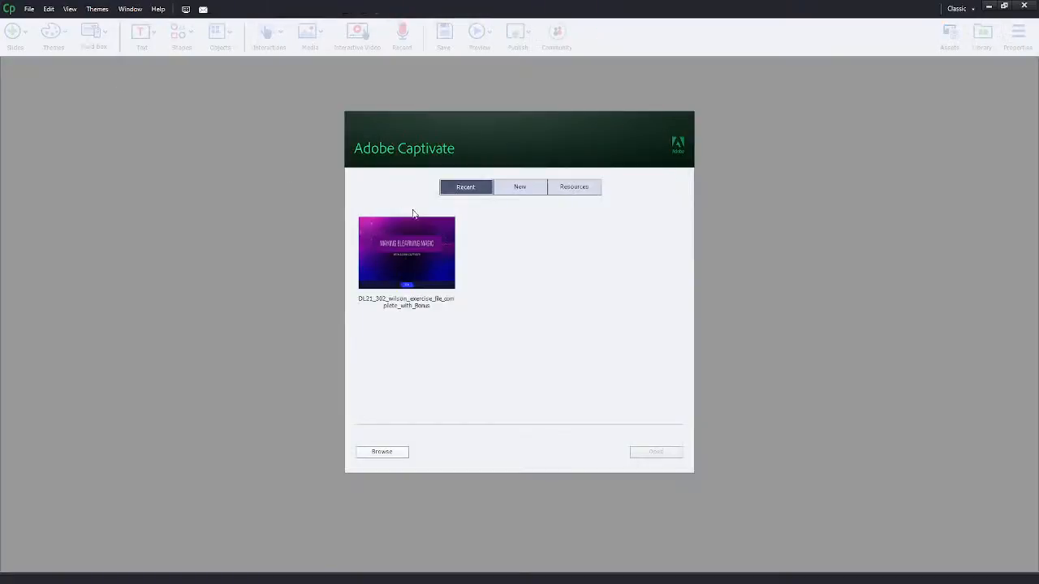
pyautogui.click(524, 189)
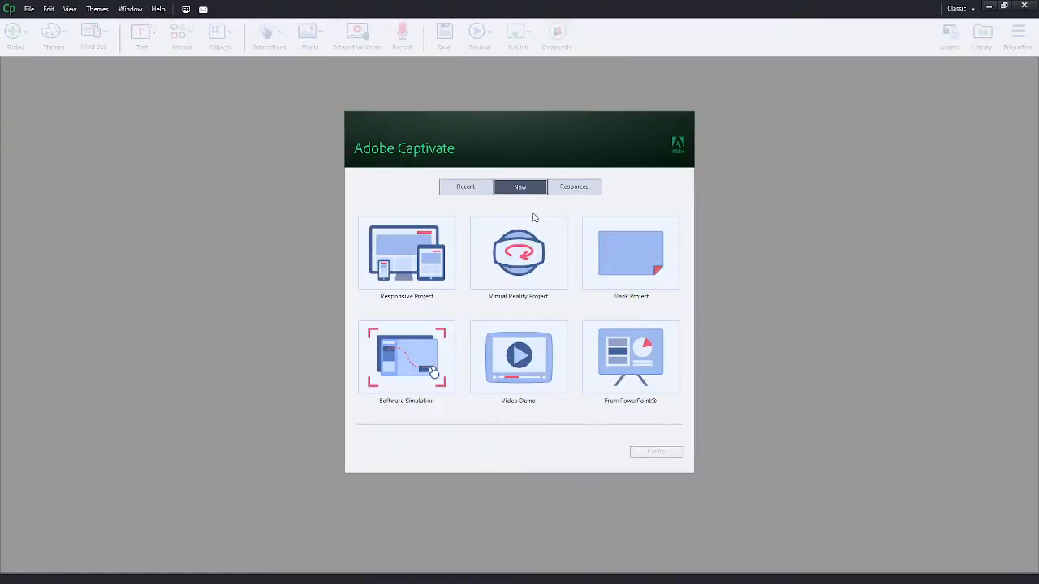
pyautogui.click(640, 266)
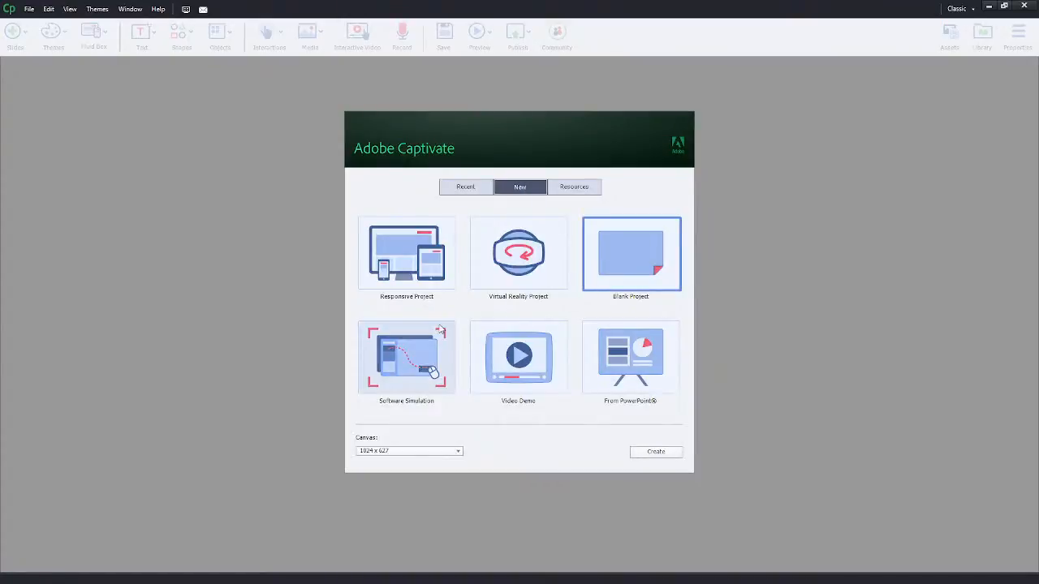
pyautogui.click(410, 451)
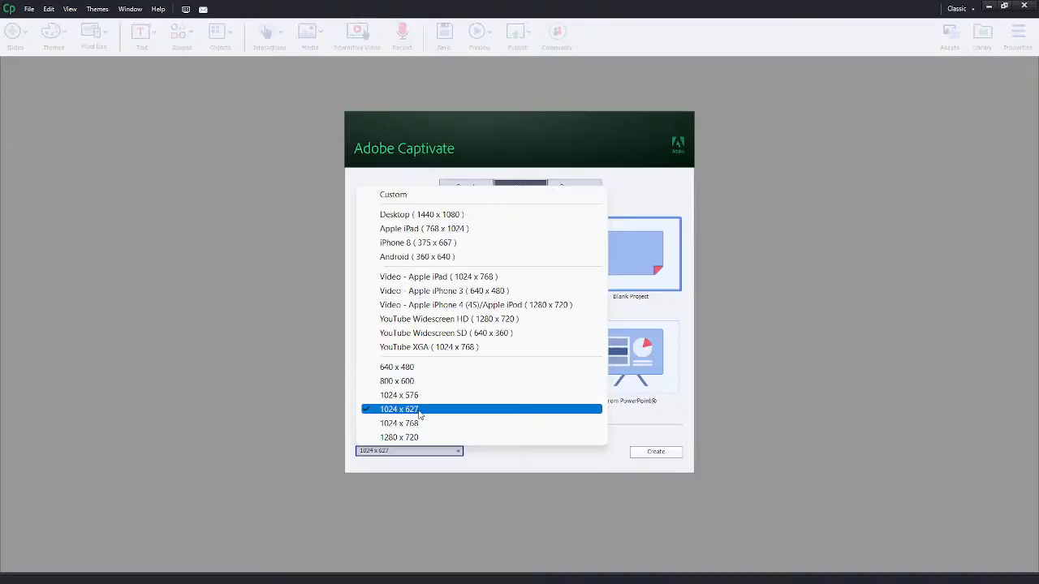
pyautogui.click(411, 200)
pyautogui.moveTo(495, 452); pyautogui.dragTo(477, 446)
pyautogui.write('1')
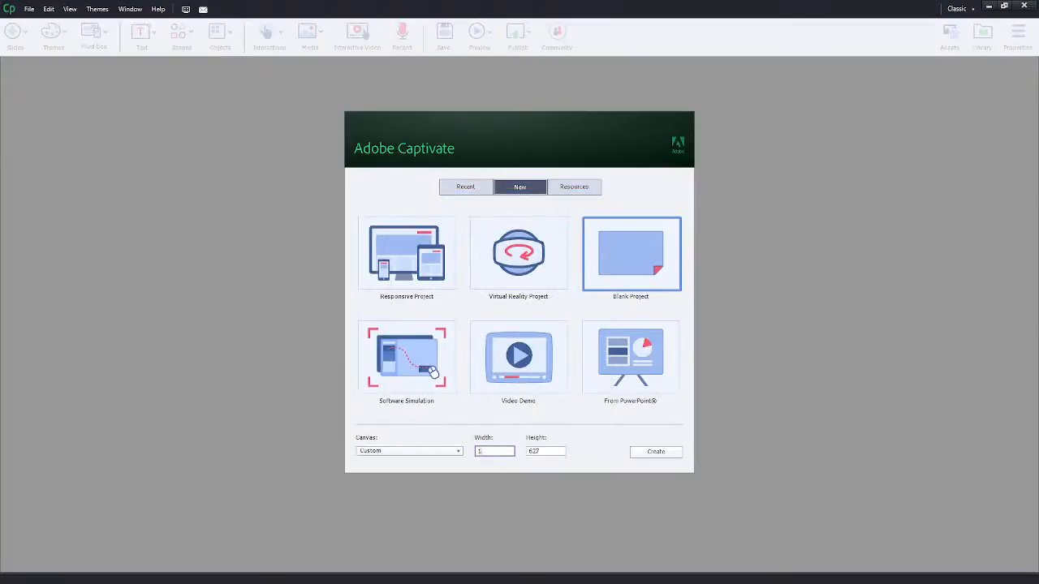
pyautogui.press('Tab')
pyautogui.write('5')
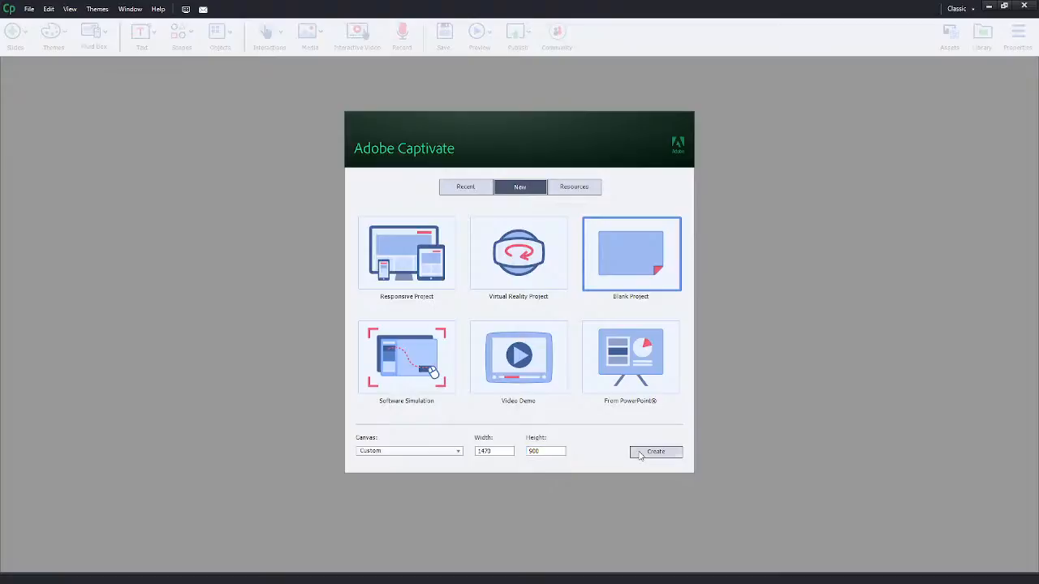
pyautogui.click(640, 455)
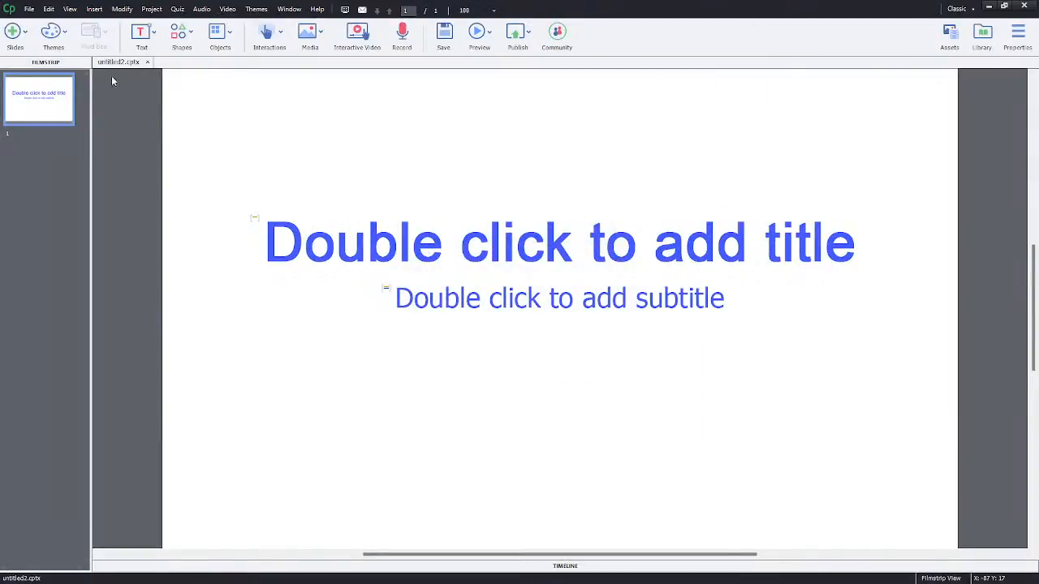
# Apply the Blank theme to the new project, accepting the loss of object style overrides.
pyautogui.click(56, 41)
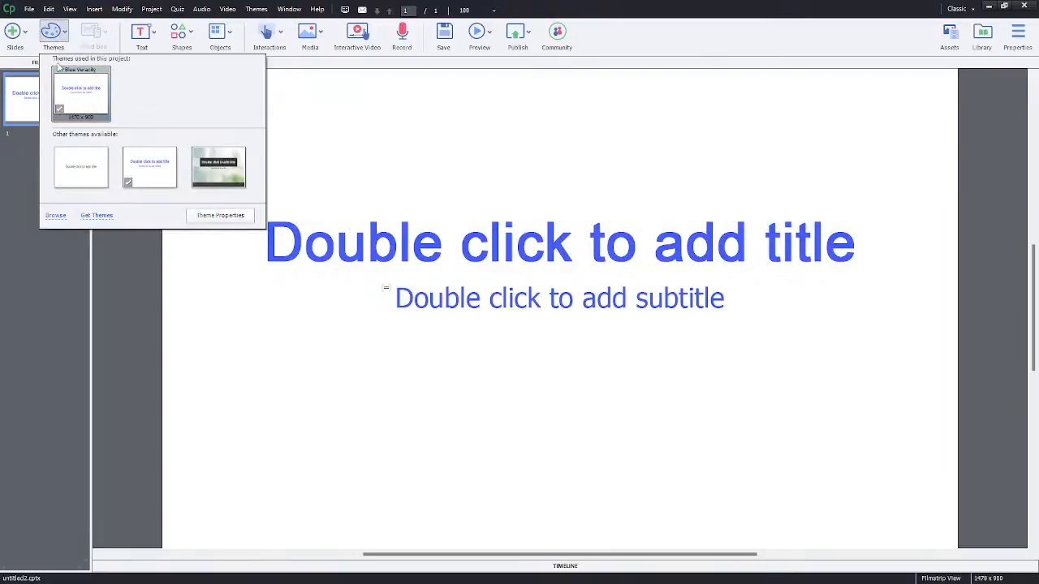
pyautogui.click(81, 171)
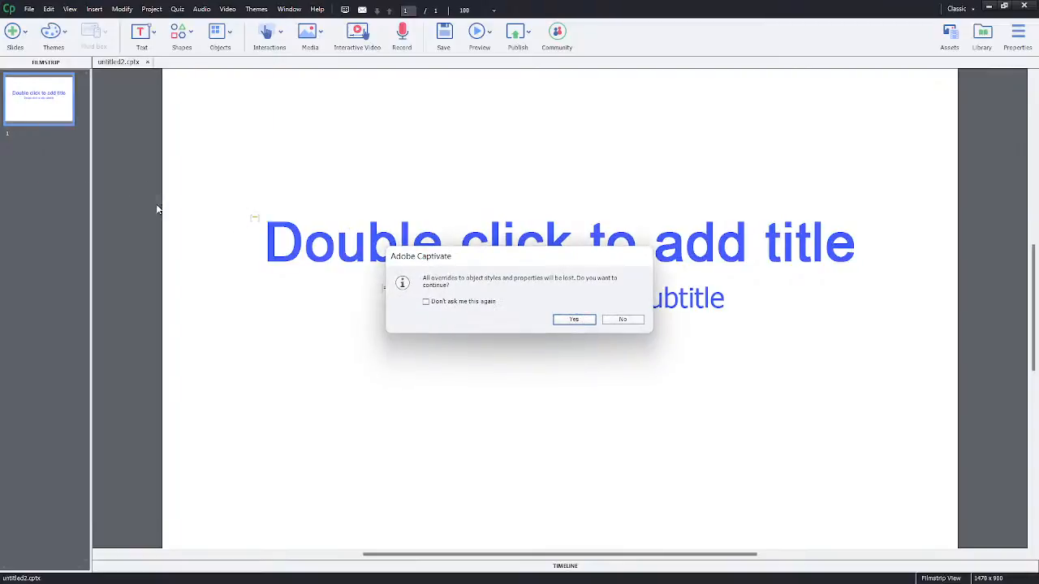
pyautogui.click(571, 321)
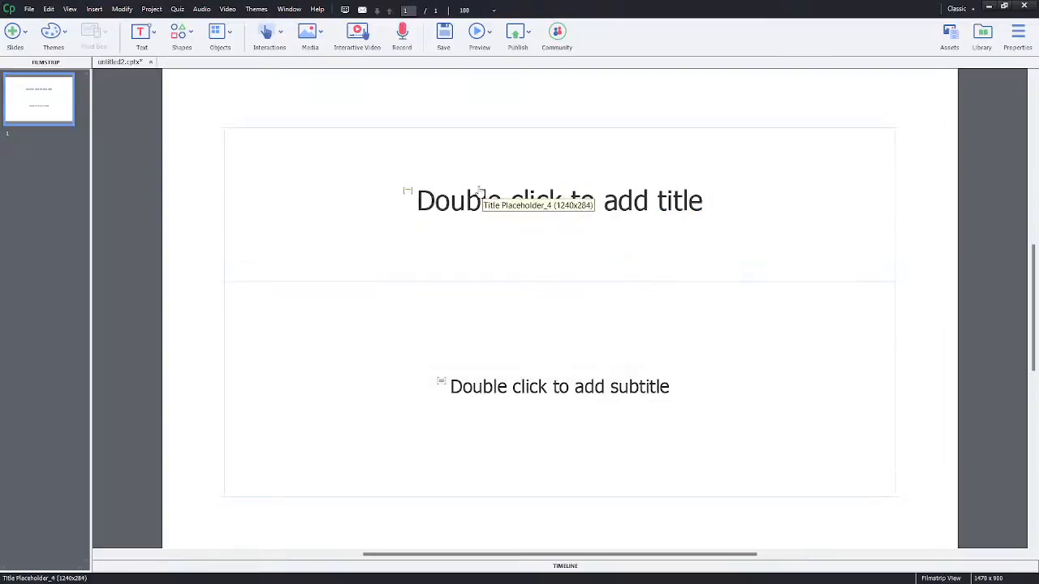
# Open the Blank theme's master slides, view the multiple-choice question layout and go to the Matching layout.
pyautogui.click(1017, 36)
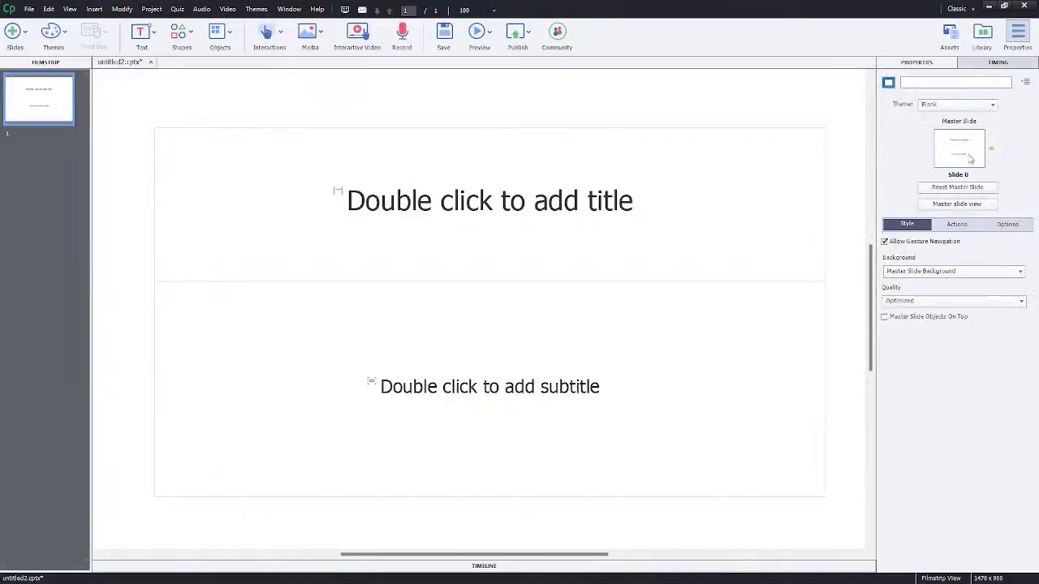
pyautogui.click(958, 204)
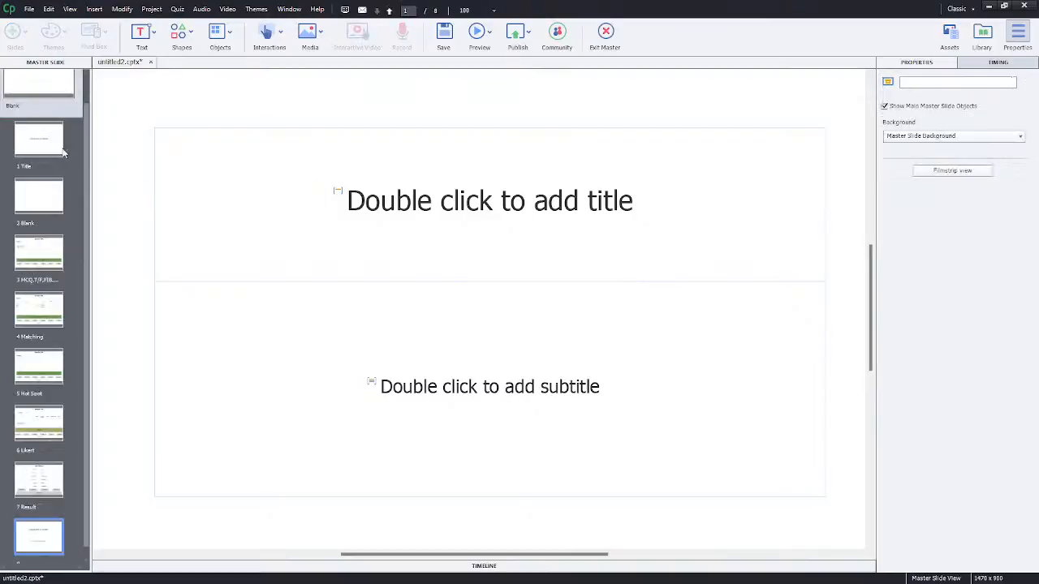
pyautogui.click(47, 254)
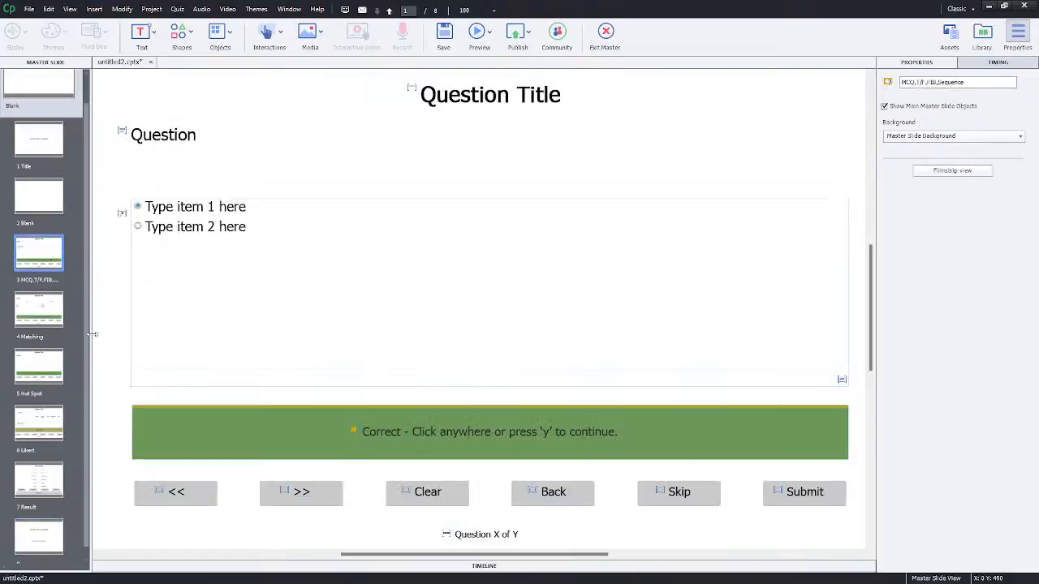
pyautogui.click(51, 324)
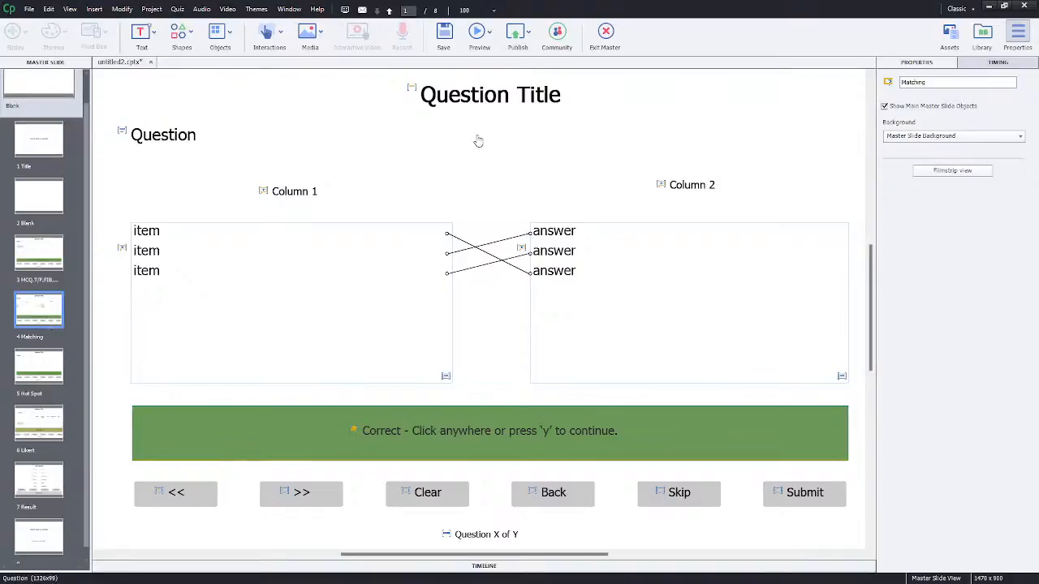
# Set the Question Title placeholder's font on the Matching master slide to Arial and remove its bold formatting.
pyautogui.click(481, 94)
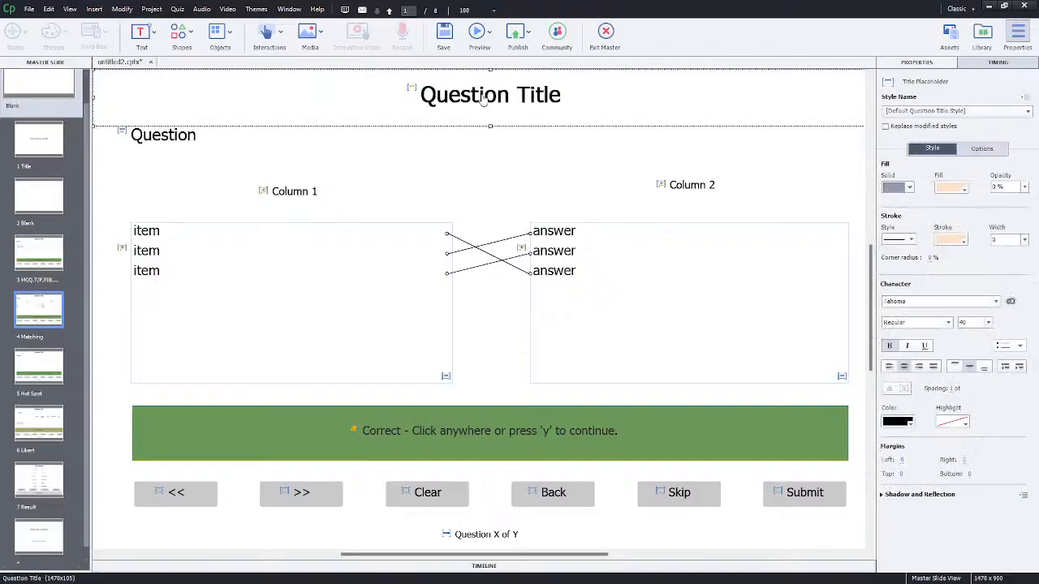
pyautogui.click(917, 301)
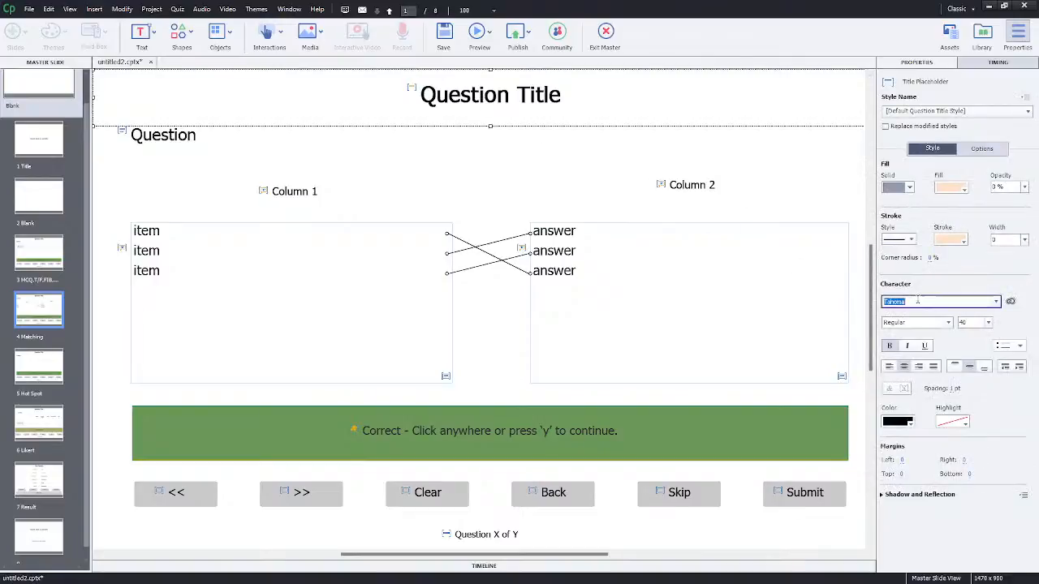
pyautogui.write('Arial')
pyautogui.press('Return')
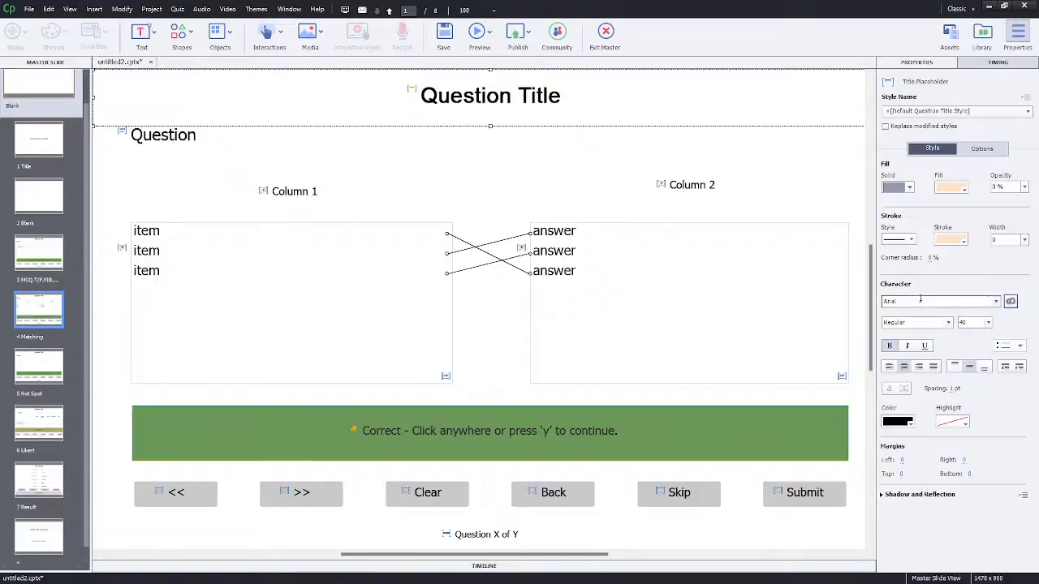
pyautogui.click(889, 346)
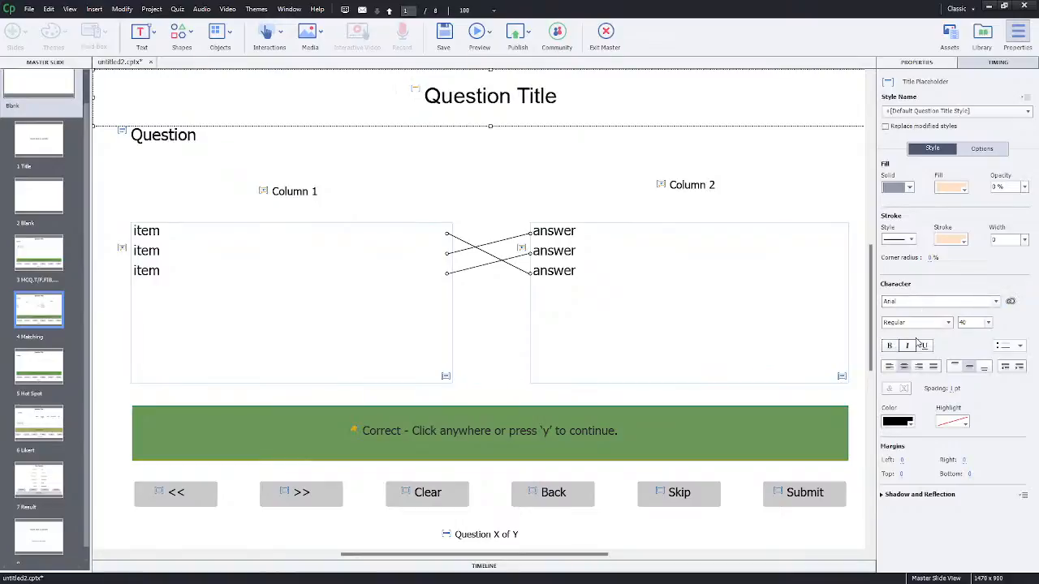
# Make the Question Title text italic on the Matching master slide and save the change to its existing Default Question Title Style.
pyautogui.click(922, 324)
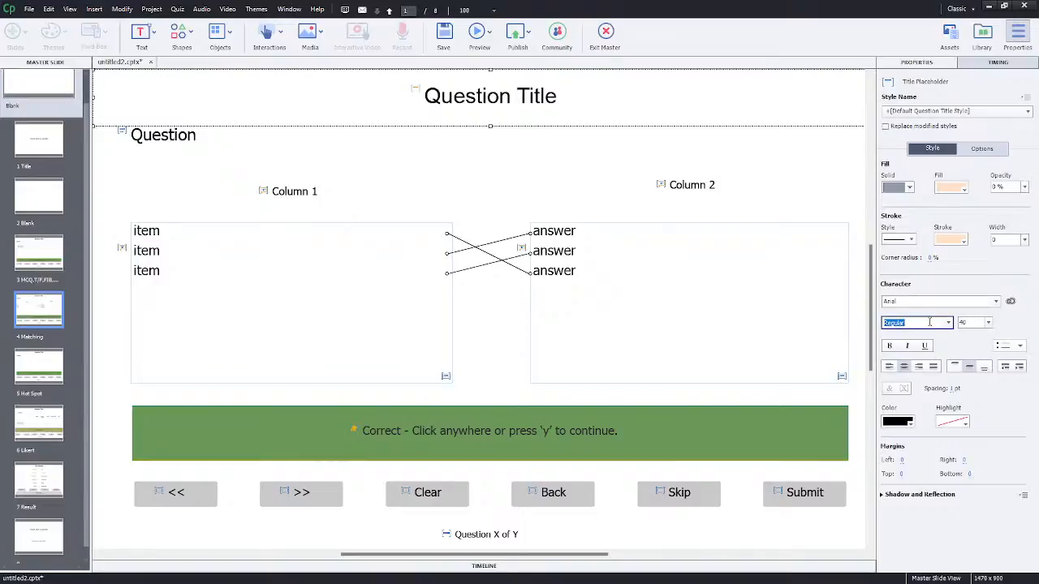
pyautogui.write('Italic')
pyautogui.press('Tab')
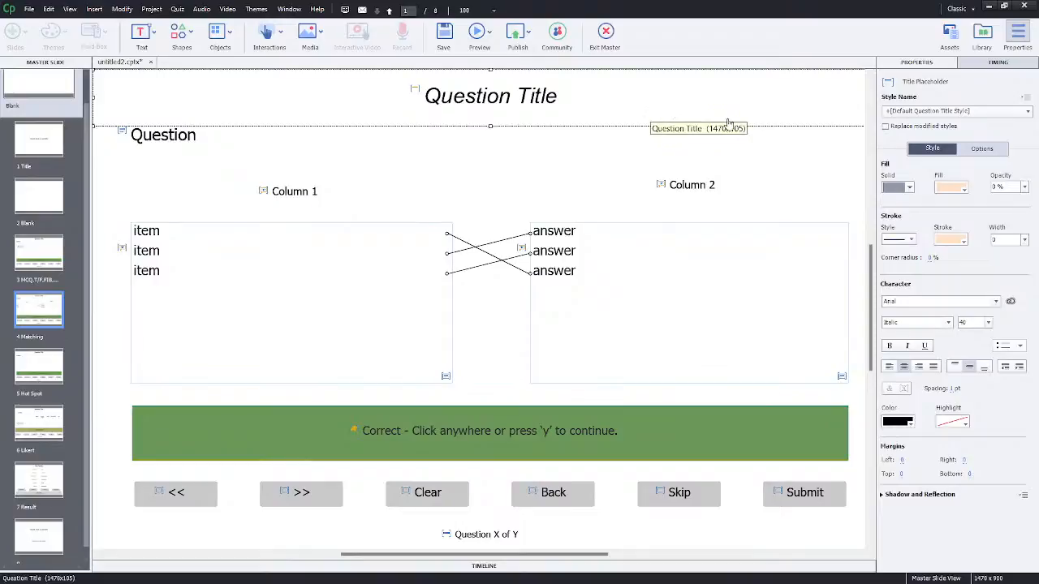
pyautogui.click(1024, 99)
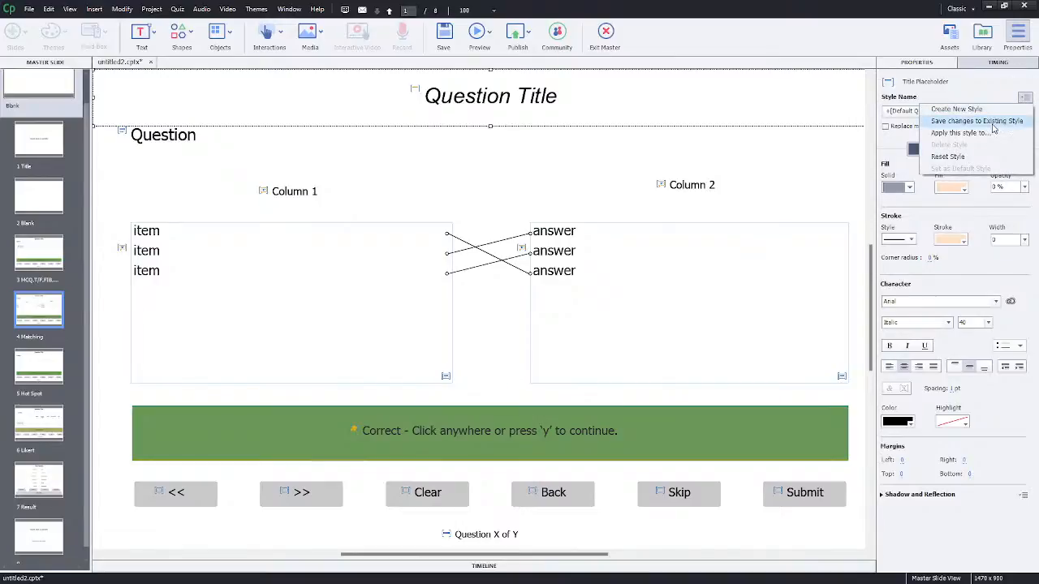
pyautogui.click(993, 122)
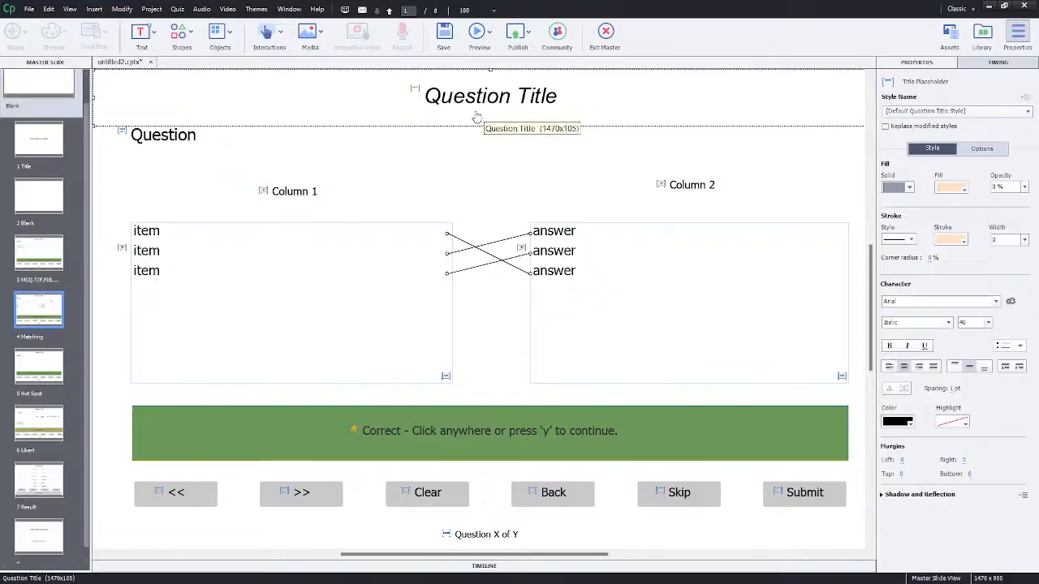
# Check the title style on the MCQ, Hot Spot, Likert and Result master slides, and select the Result slide's Review Quiz button.
pyautogui.click(43, 256)
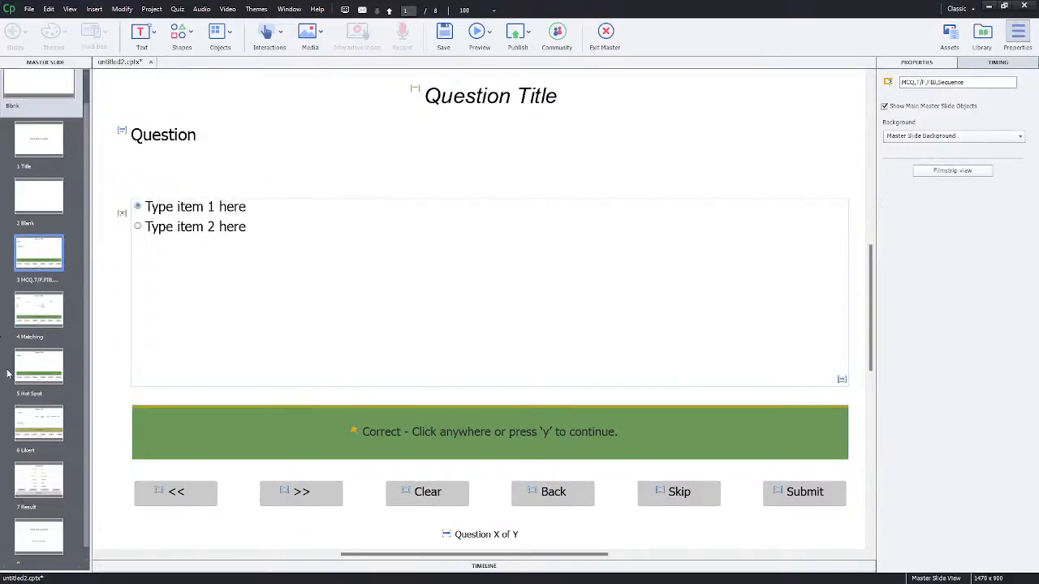
pyautogui.click(38, 369)
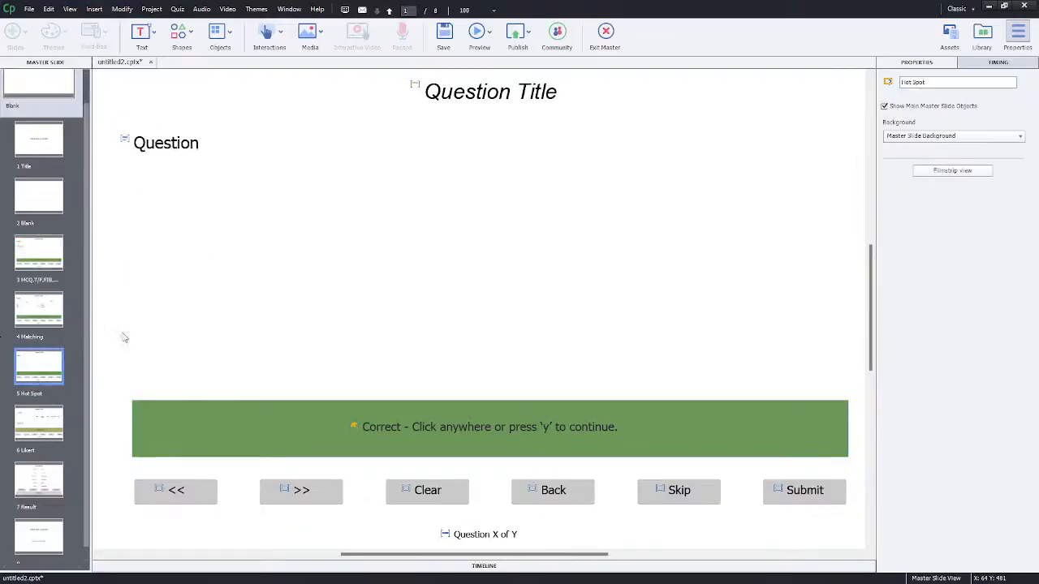
pyautogui.press('Down')
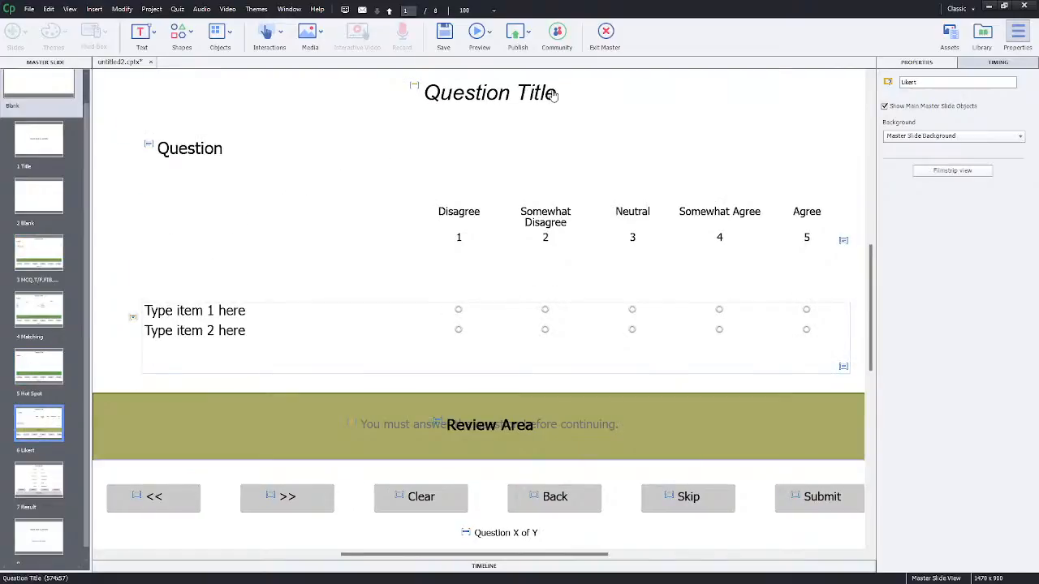
pyautogui.click(40, 491)
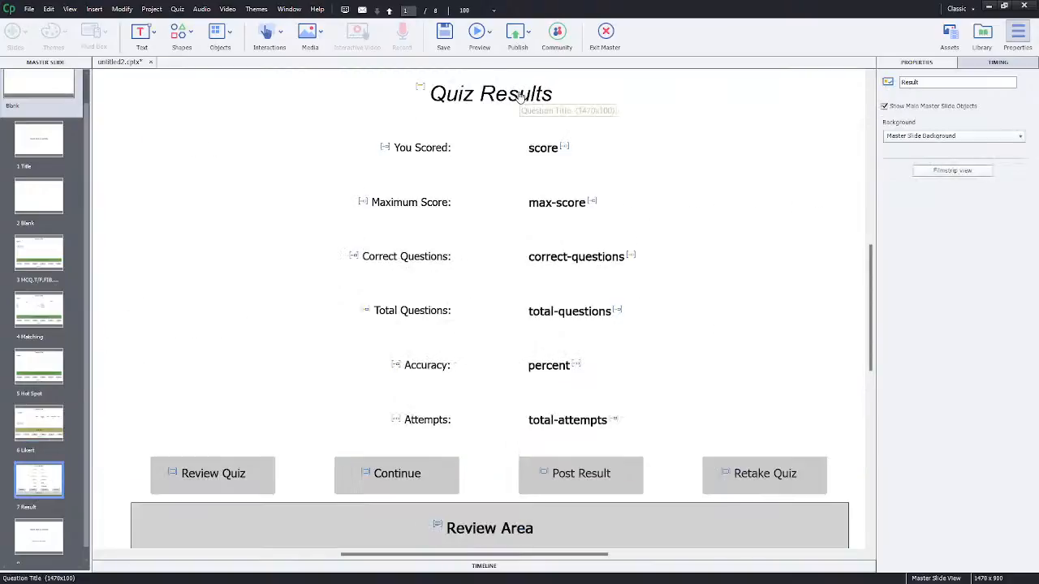
pyautogui.click(211, 480)
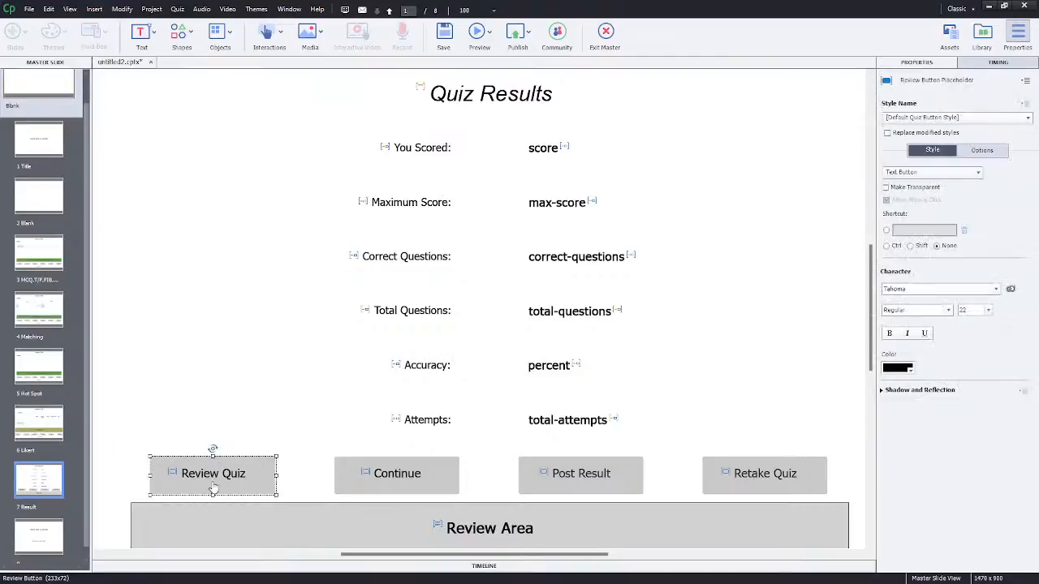
pyautogui.click(48, 10)
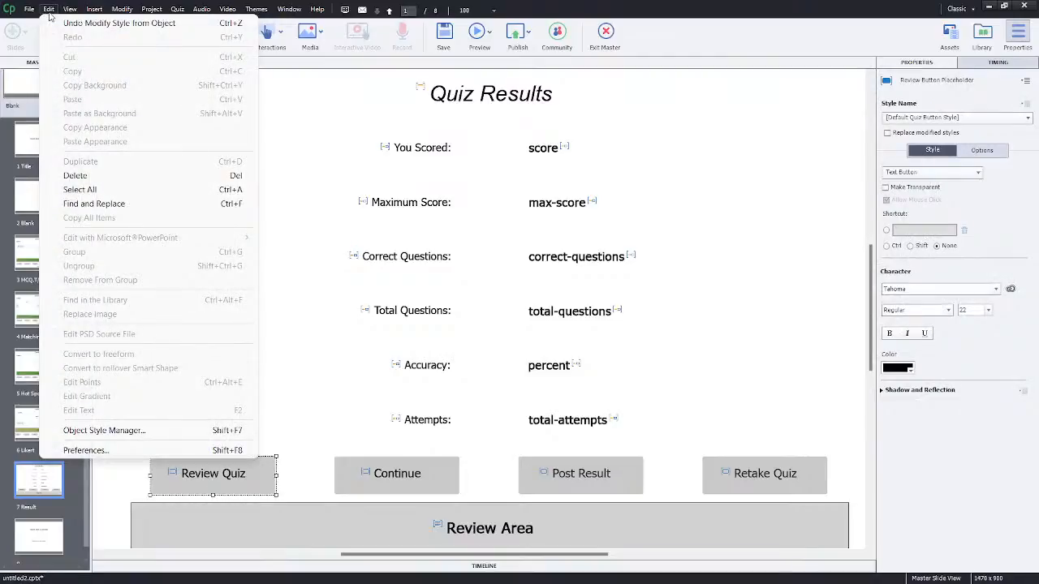
pyautogui.click(106, 431)
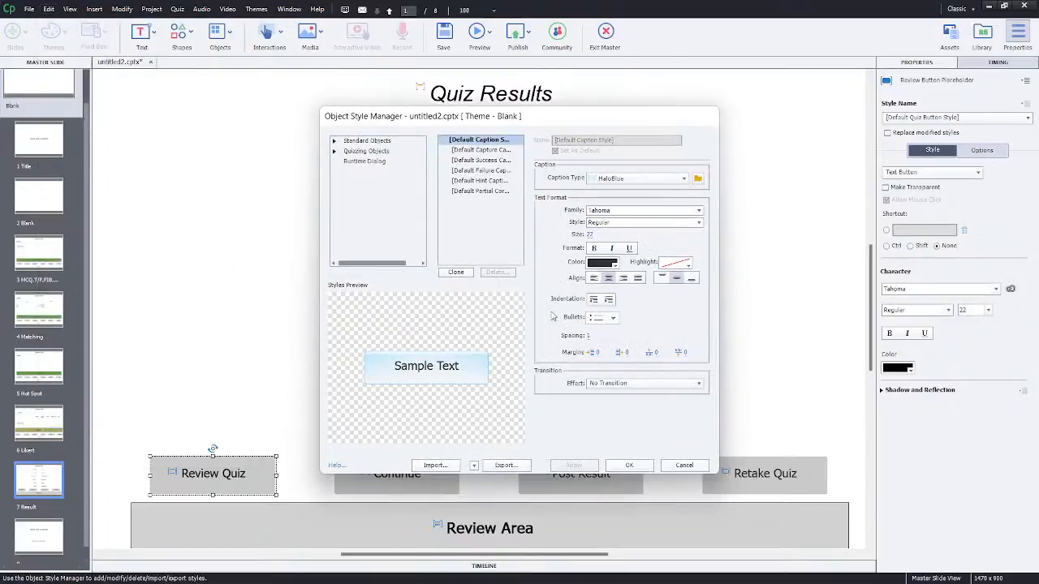
pyautogui.click(684, 465)
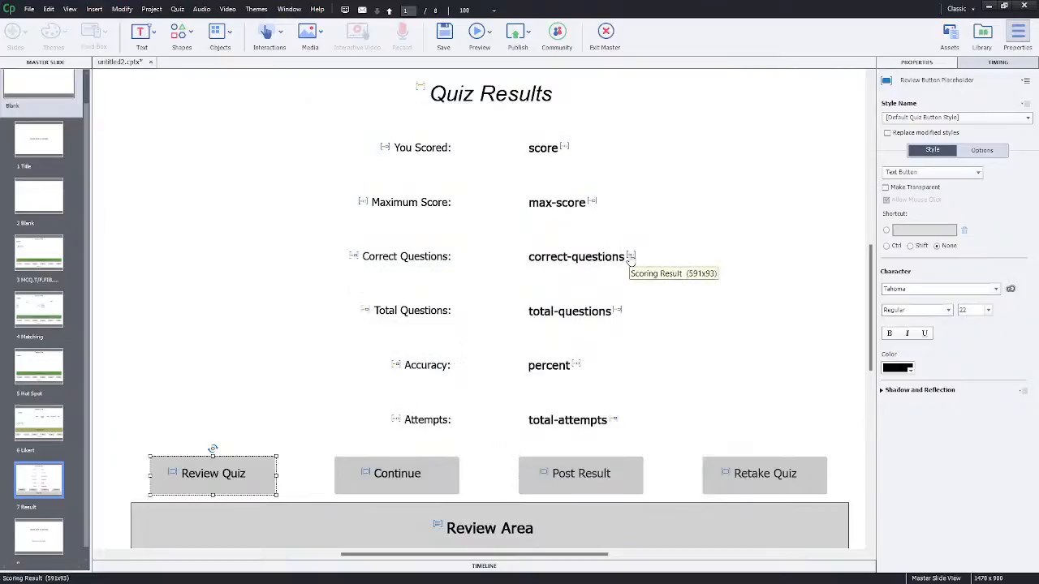
# Change the Review Quiz button to a Transparent Button with blue fill and blue stroke.
pyautogui.click(911, 173)
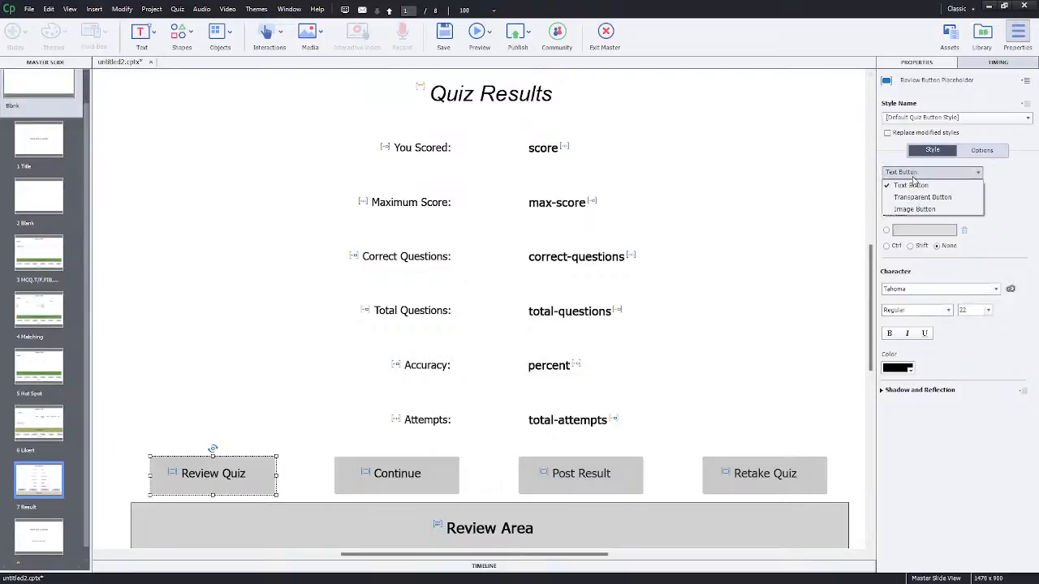
pyautogui.click(921, 198)
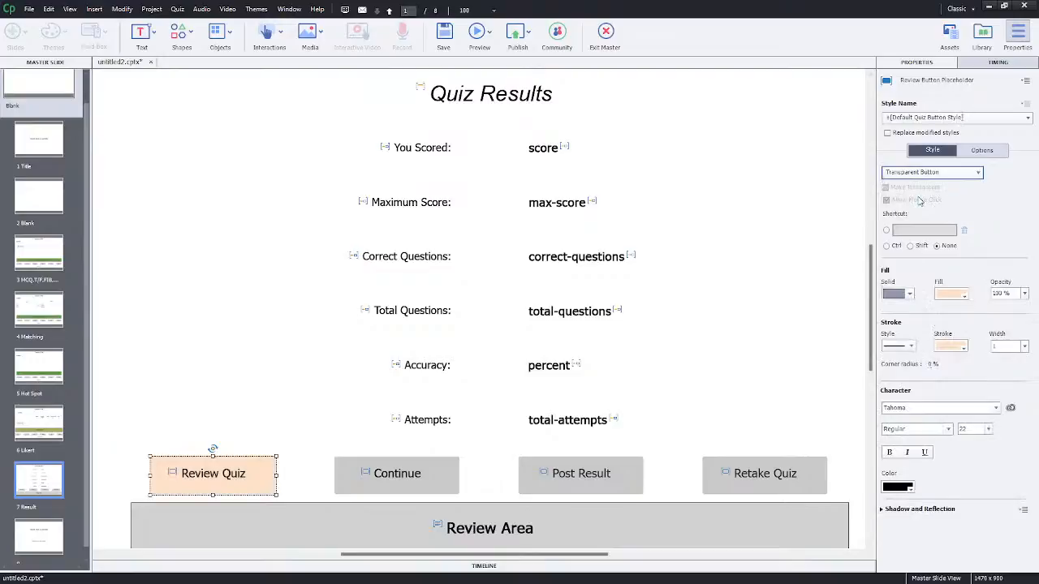
pyautogui.click(954, 295)
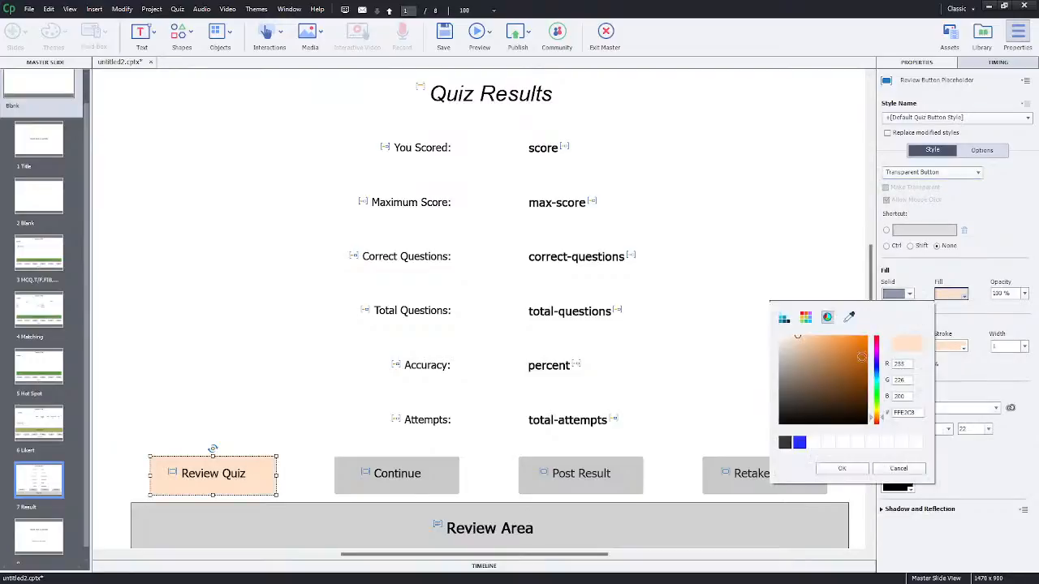
pyautogui.click(800, 443)
pyautogui.click(951, 346)
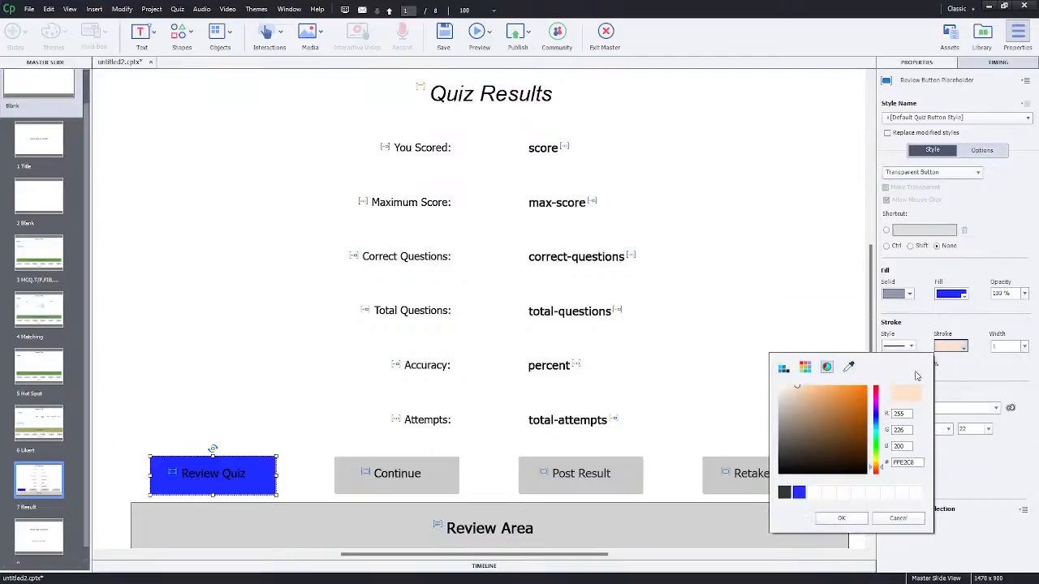
pyautogui.click(800, 493)
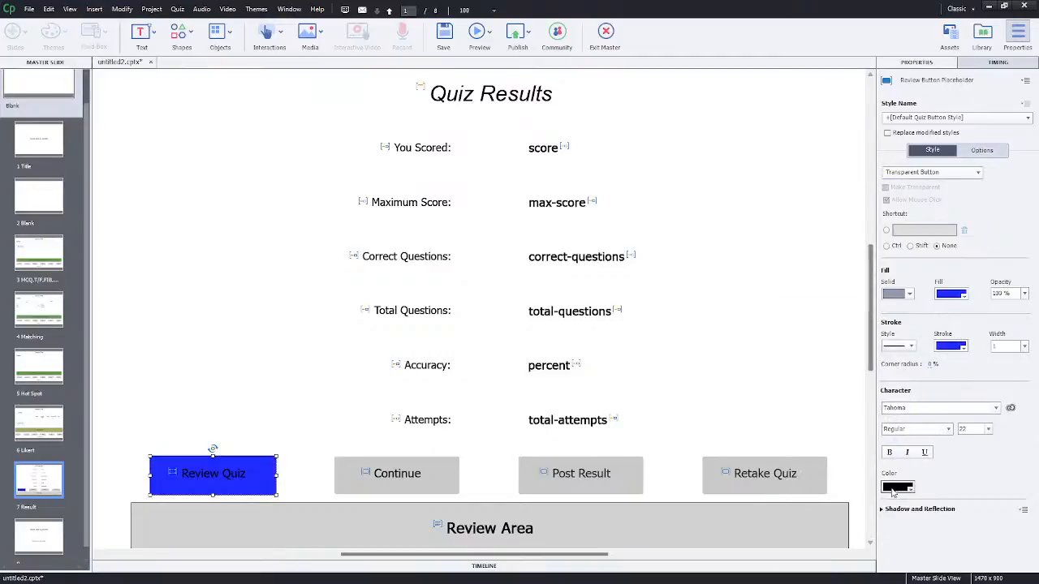
# Set the Review Quiz button's text colour to white and its font to Arial.
pyautogui.click(897, 488)
pyautogui.click(729, 344)
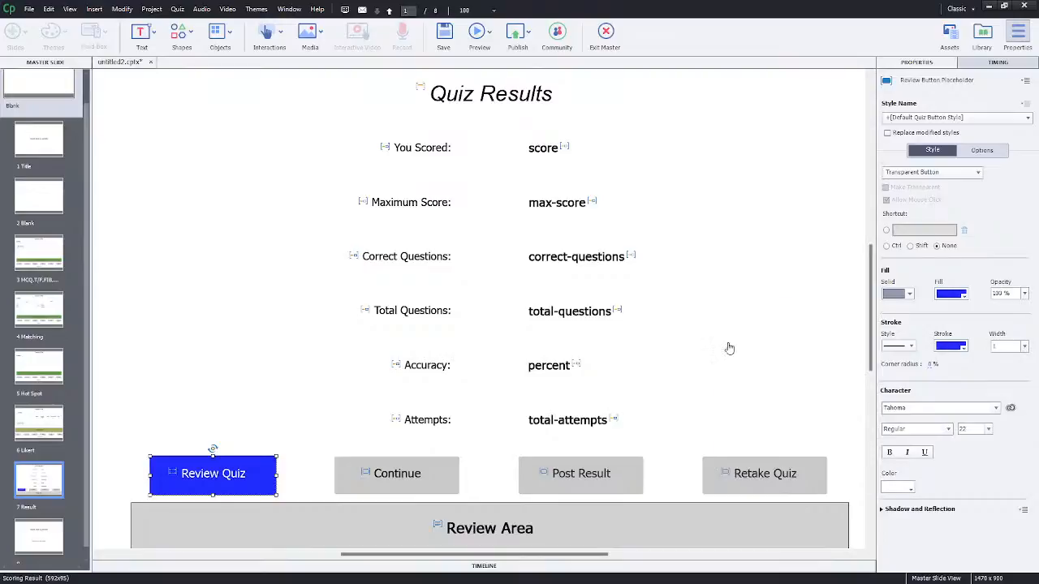
pyautogui.doubleClick(889, 408)
pyautogui.write('Arial')
pyautogui.press('Return')
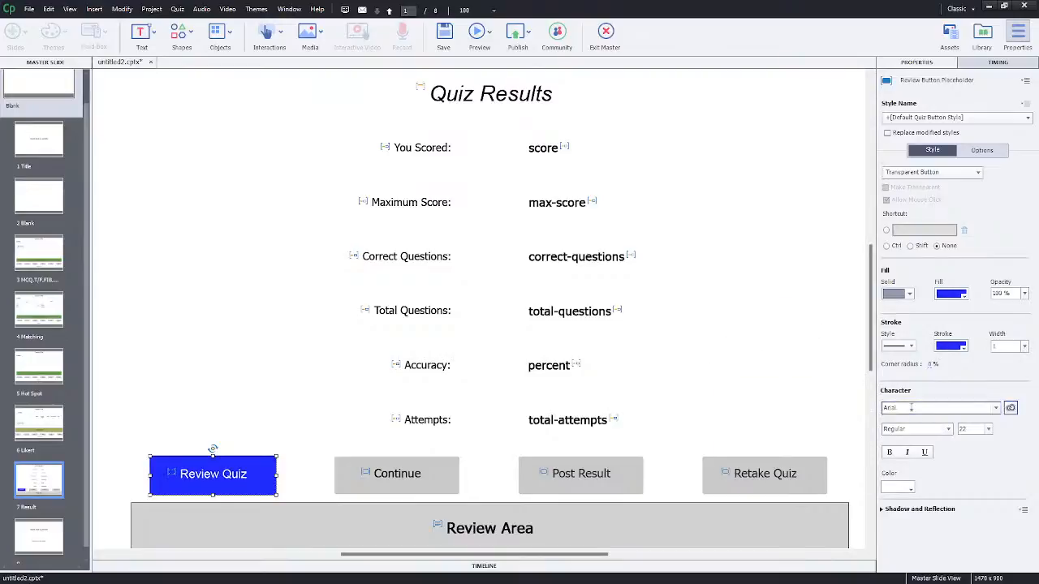
# Round the Review Quiz button's corners to a 50% radius and save the changes to the existing Default Quiz Button Style.
pyautogui.moveTo(931, 365); pyautogui.dragTo(976, 363)
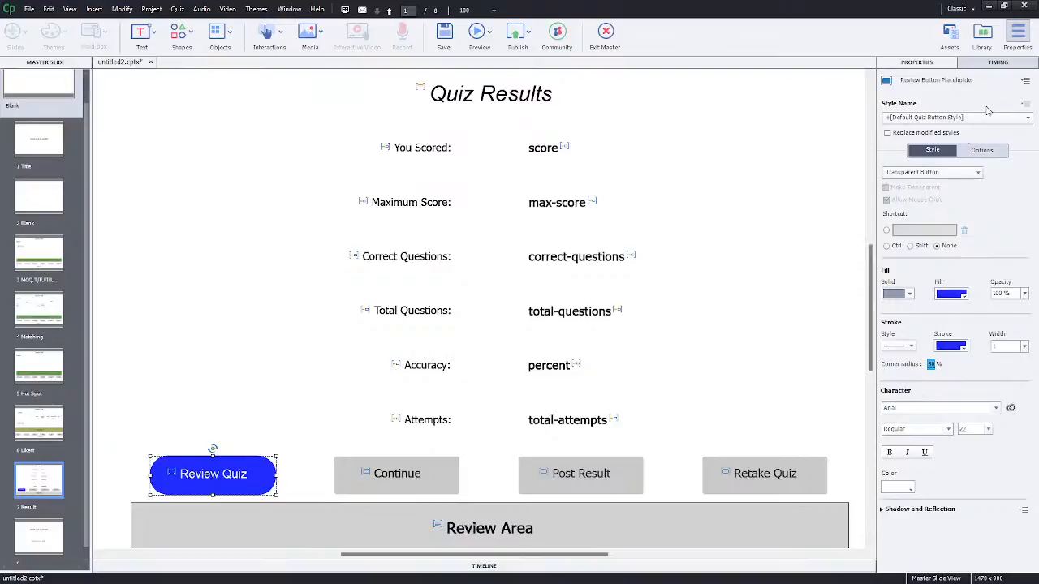
pyautogui.click(1025, 106)
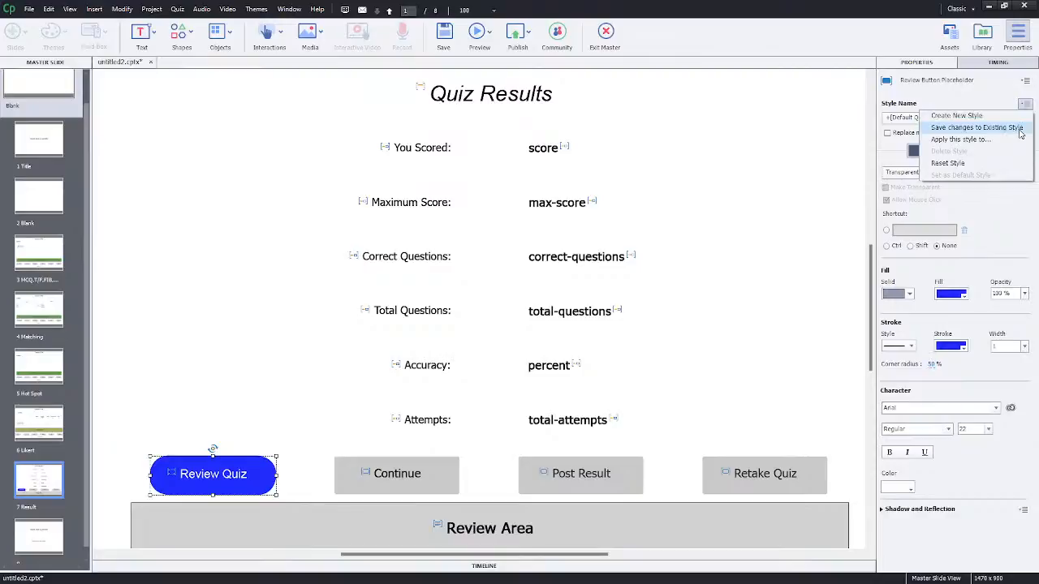
pyautogui.click(1019, 129)
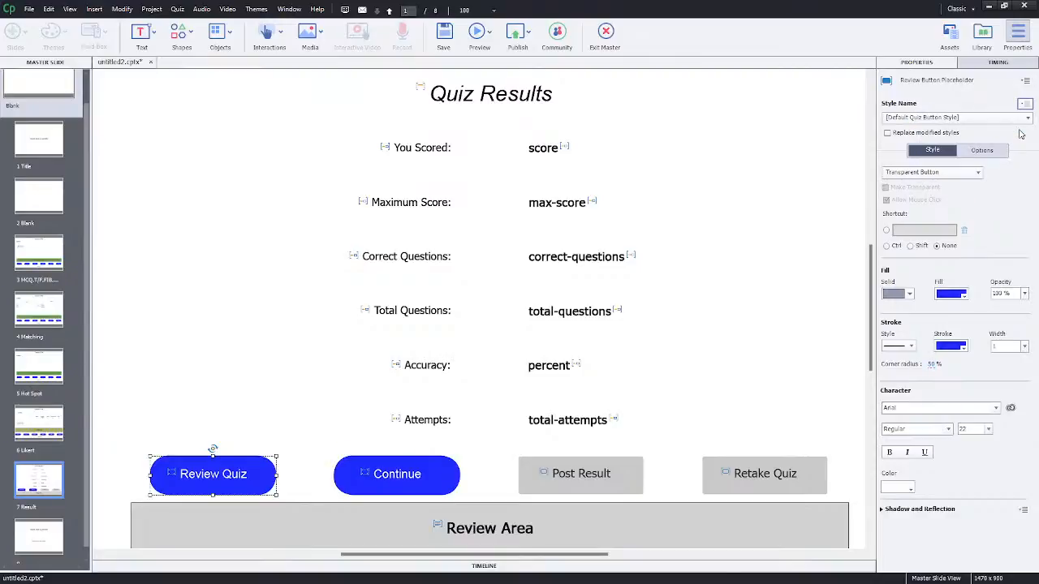
# Check the buttons on the Hot Spot master slide, and apply the Default Quiz Button Style to the Result slide's Post Result button.
pyautogui.click(39, 375)
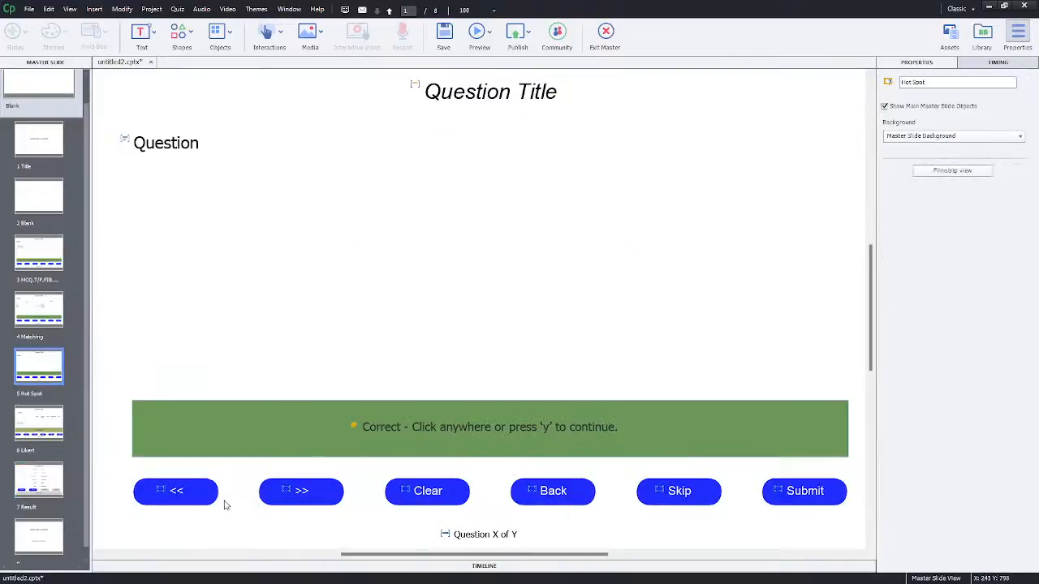
pyautogui.click(53, 485)
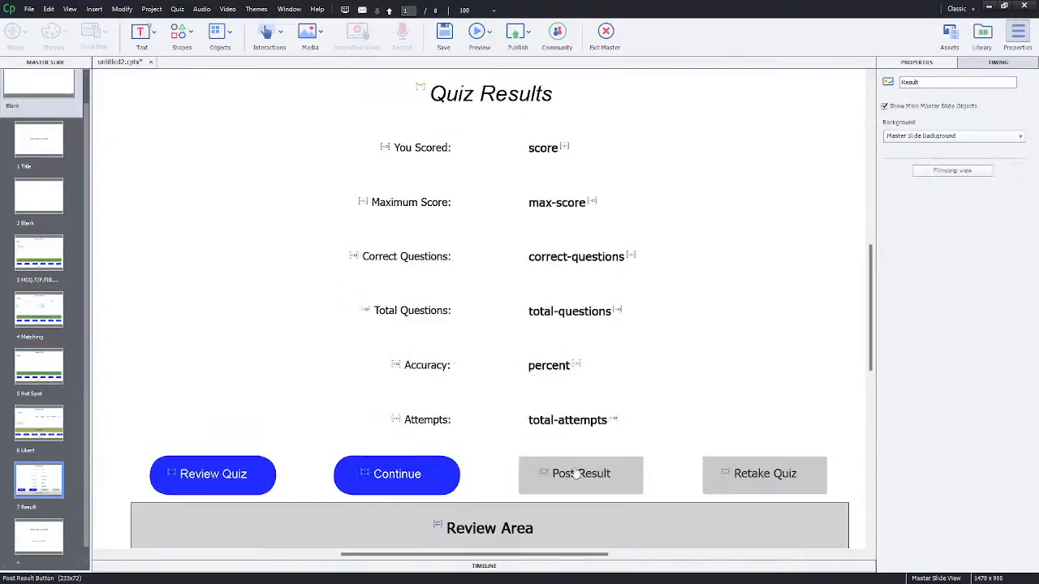
pyautogui.click(588, 479)
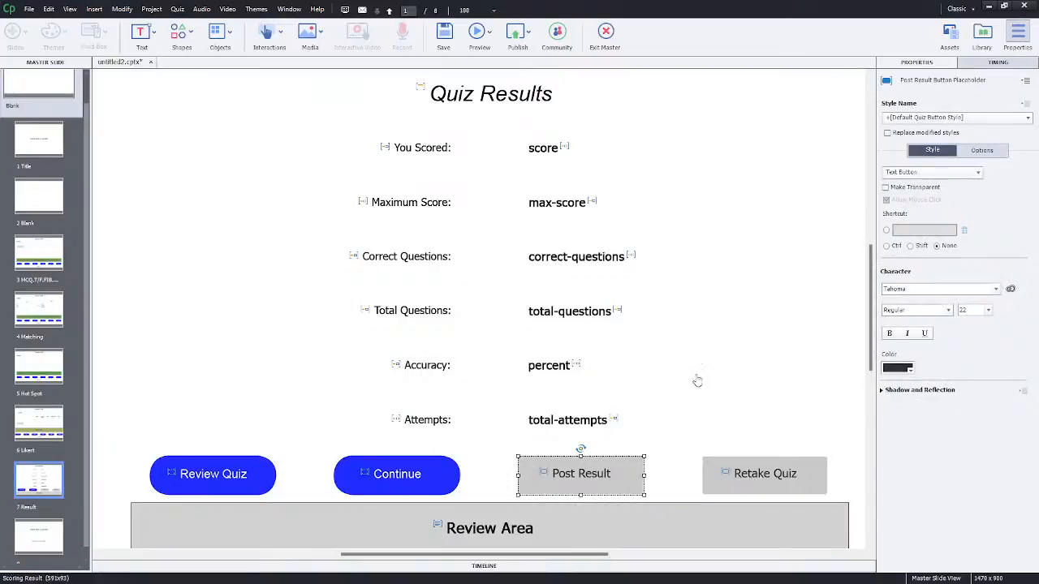
pyautogui.click(975, 119)
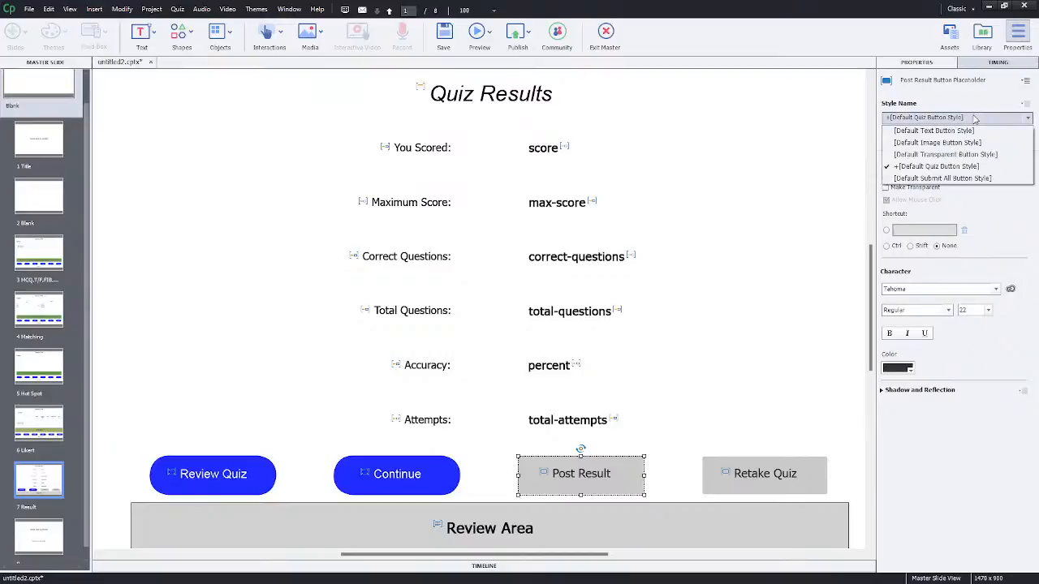
pyautogui.click(975, 119)
pyautogui.scroll(-1, 974, 117)
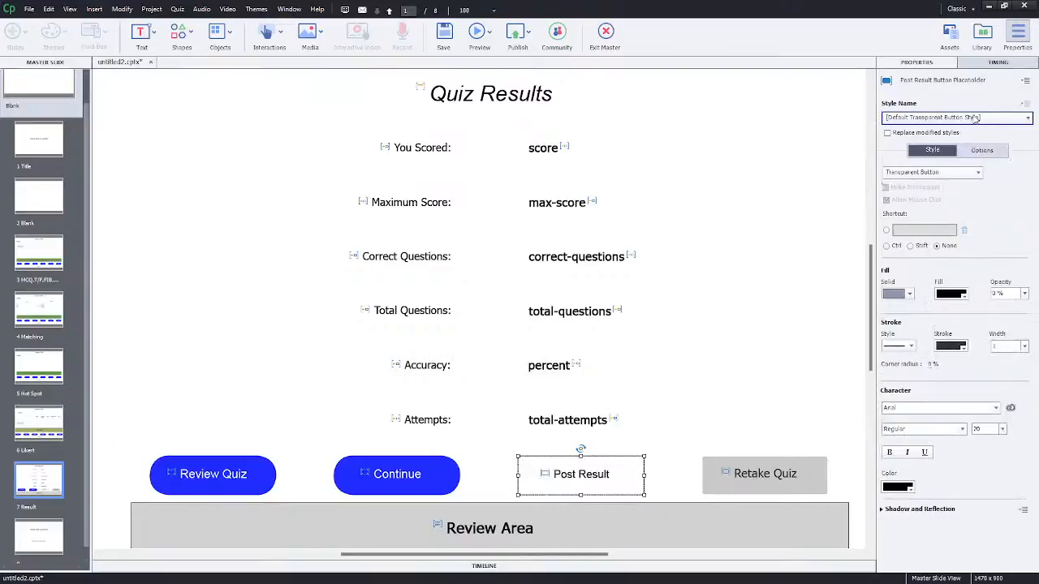
pyautogui.scroll(1, 975, 119)
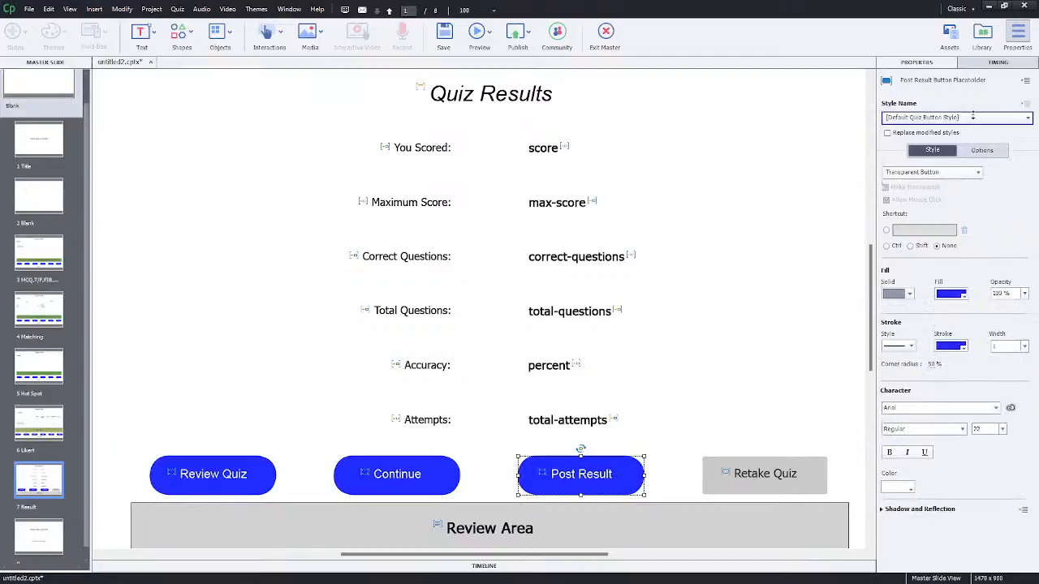
# Try to apply the Default Quiz Button Style to the Retake Quiz button by stepping through the available button styles.
pyautogui.click(781, 465)
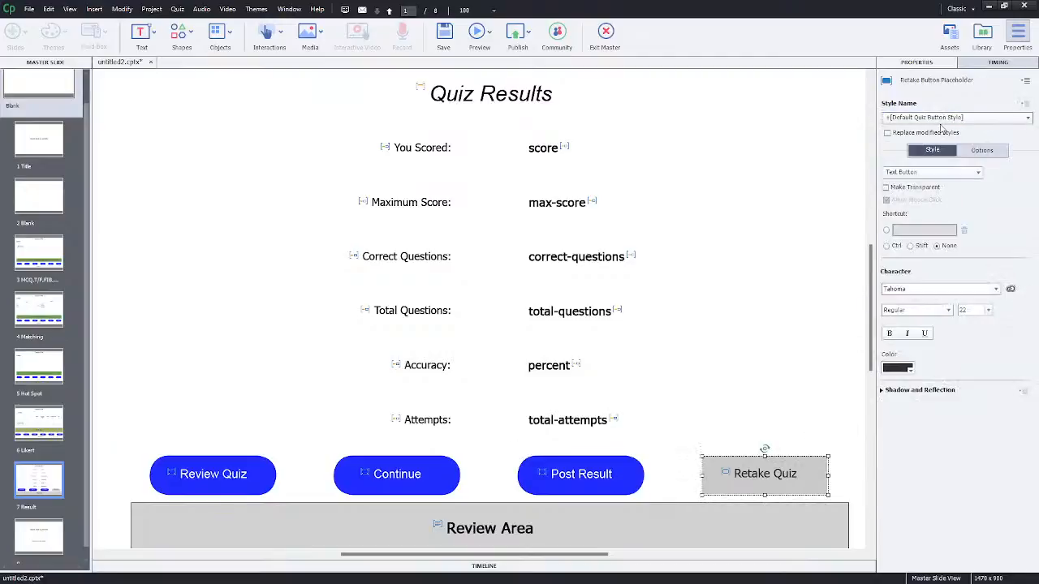
pyautogui.scroll(1, 942, 119)
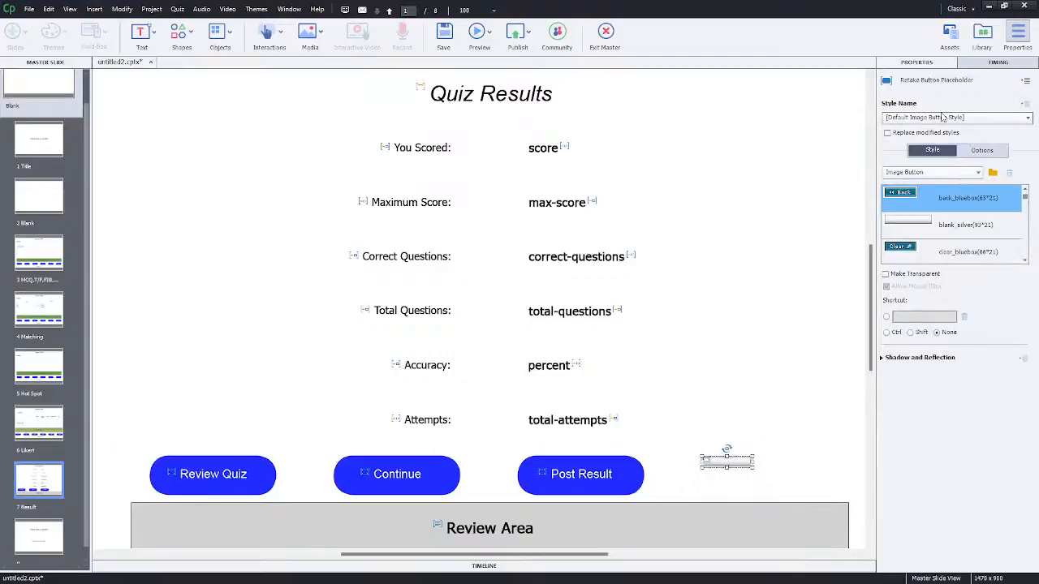
pyautogui.scroll(1, 943, 117)
pyautogui.scroll(-1, 942, 118)
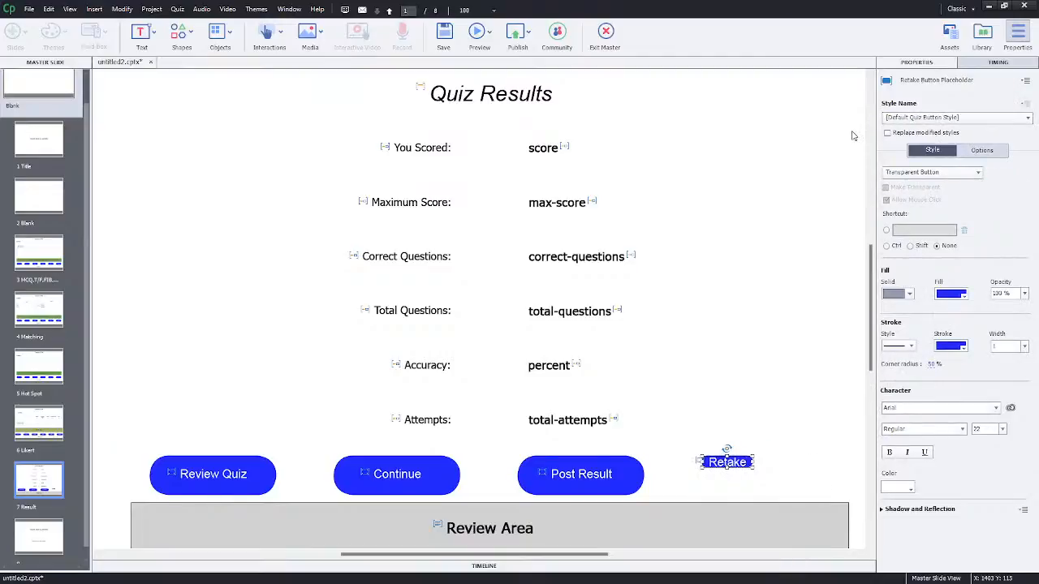
# Undo the recent style changes on the Retake Quiz and Post Result buttons and inspect both buttons again.
pyautogui.hotkey('ctrl', 'z')
pyautogui.hotkey('ctrl', 'z')
pyautogui.hotkey('ctrl', 'z')
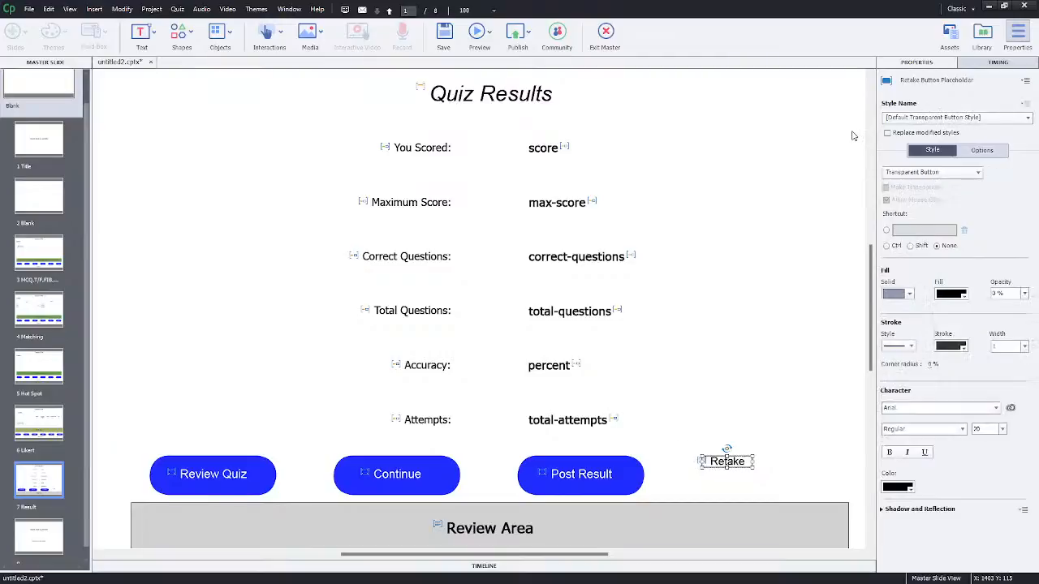
pyautogui.hotkey('ctrl', 'z')
pyautogui.hotkey('ctrl', 'z')
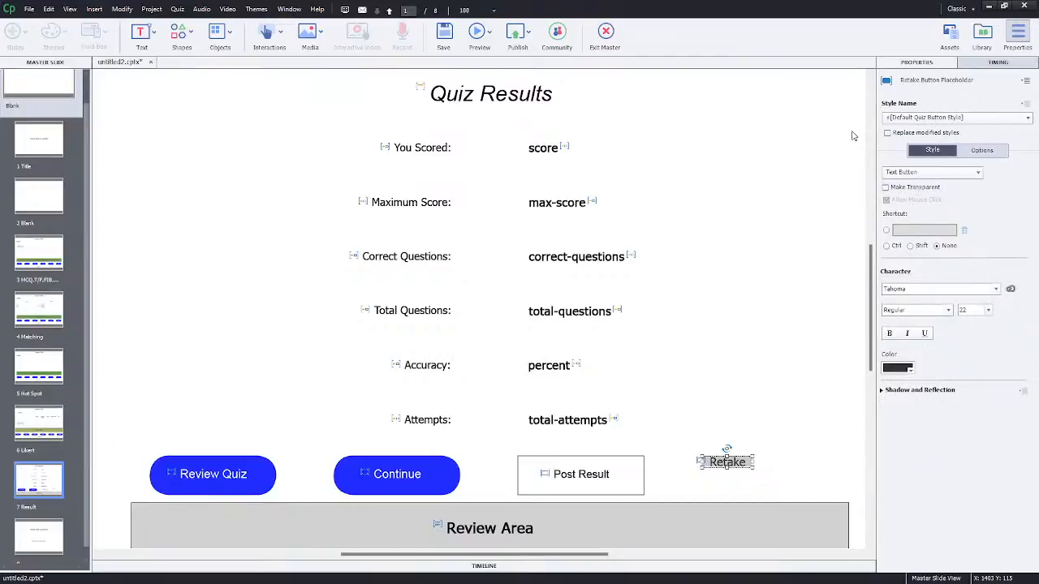
pyautogui.click(626, 482)
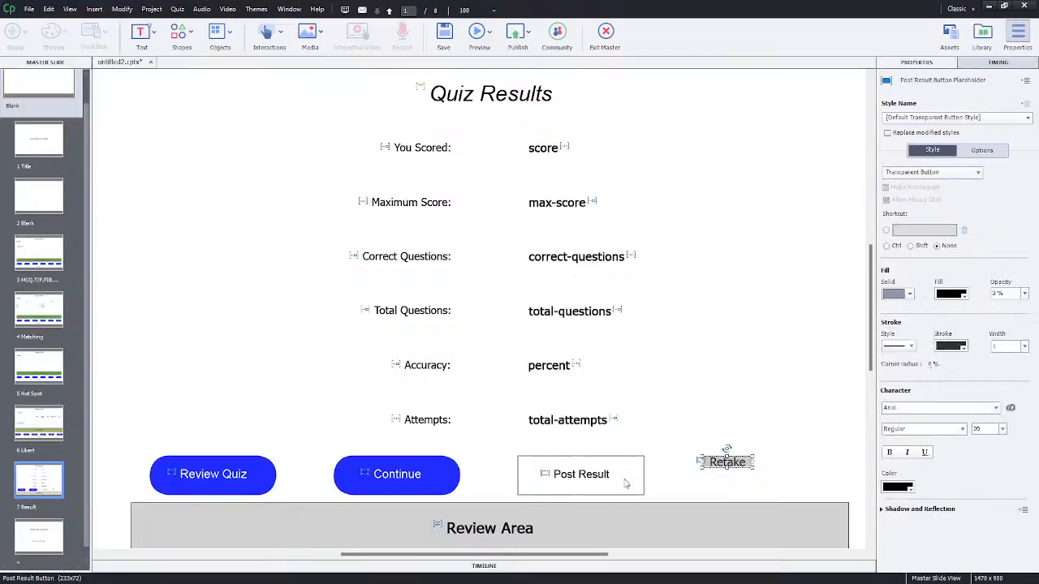
pyautogui.click(742, 464)
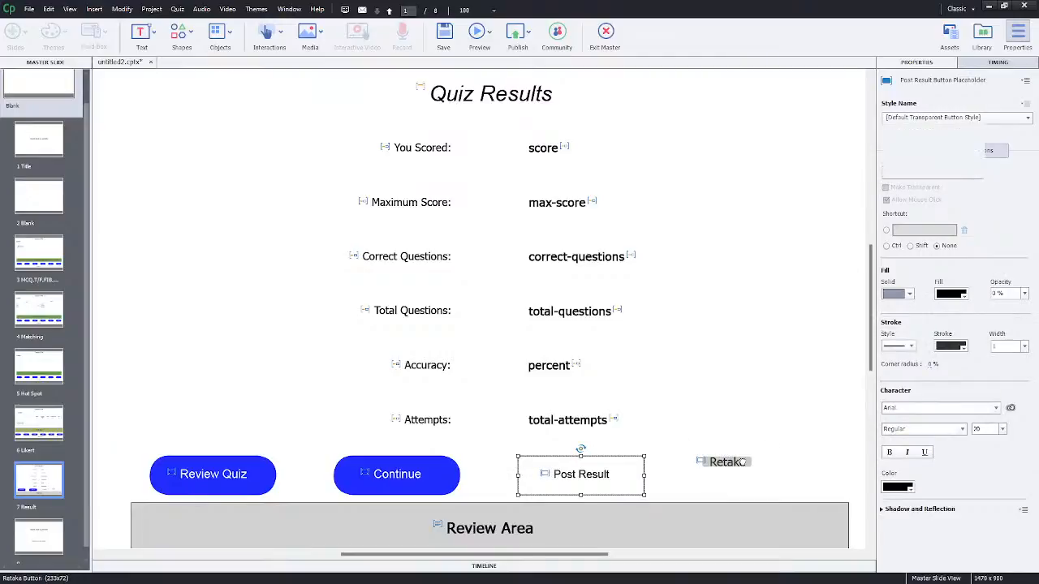
# Align the Retake Quiz button with the Post Result button on the Result slide, and move it clear to the right.
pyautogui.rightClick(592, 479)
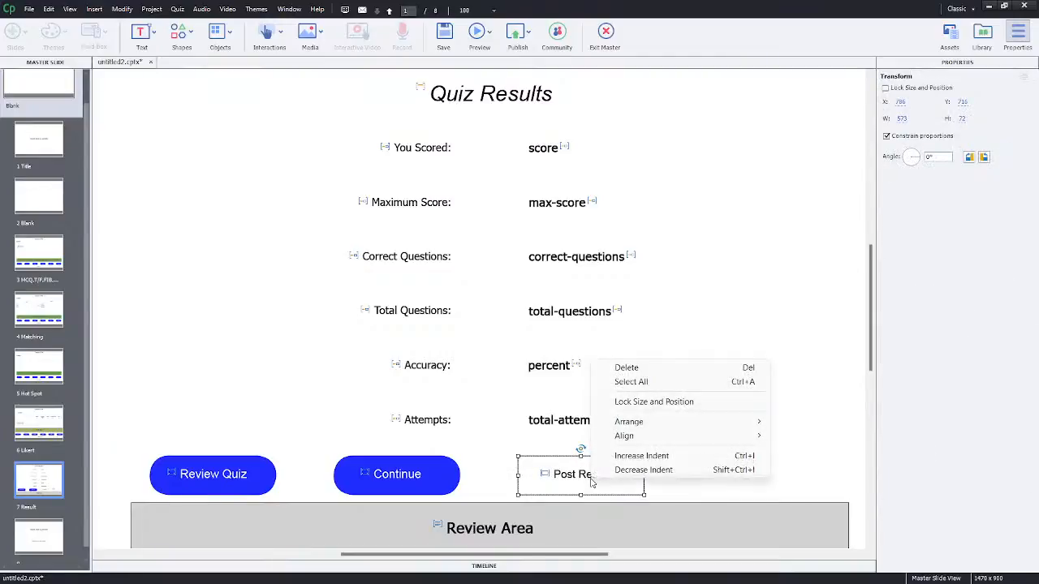
pyautogui.moveTo(641, 440)
pyautogui.click(788, 436)
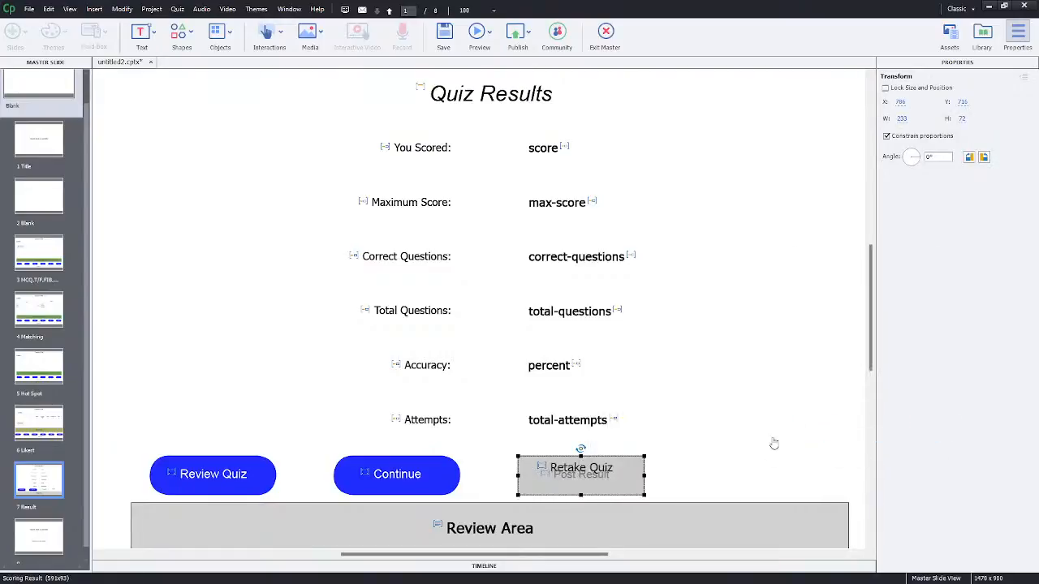
pyautogui.click(691, 478)
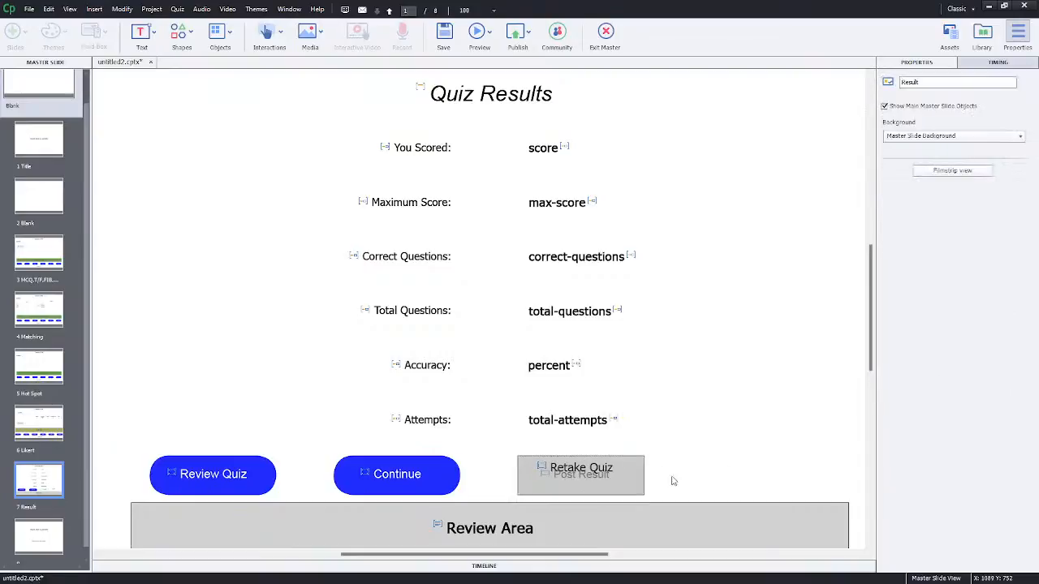
pyautogui.moveTo(591, 481); pyautogui.dragTo(754, 484)
# Apply the Default Quiz Button Style to the Retake Quiz and Post Result buttons on the Result slide.
pyautogui.click(917, 172)
pyautogui.click(918, 172)
pyautogui.click(924, 118)
pyautogui.click(927, 157)
pyautogui.click(928, 118)
pyautogui.click(926, 168)
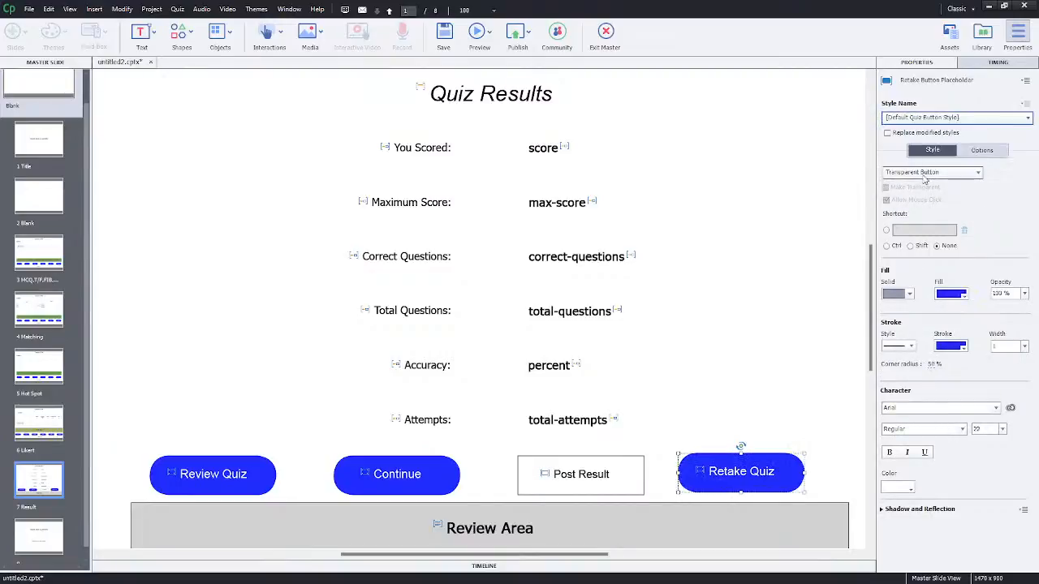
pyautogui.click(580, 479)
pyautogui.click(923, 119)
pyautogui.click(925, 167)
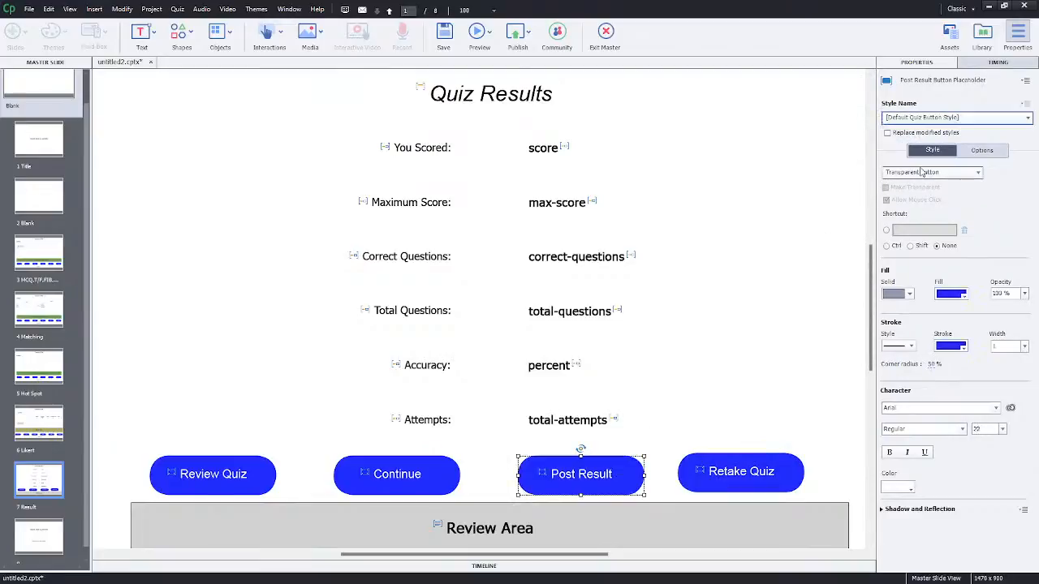
pyautogui.click(798, 268)
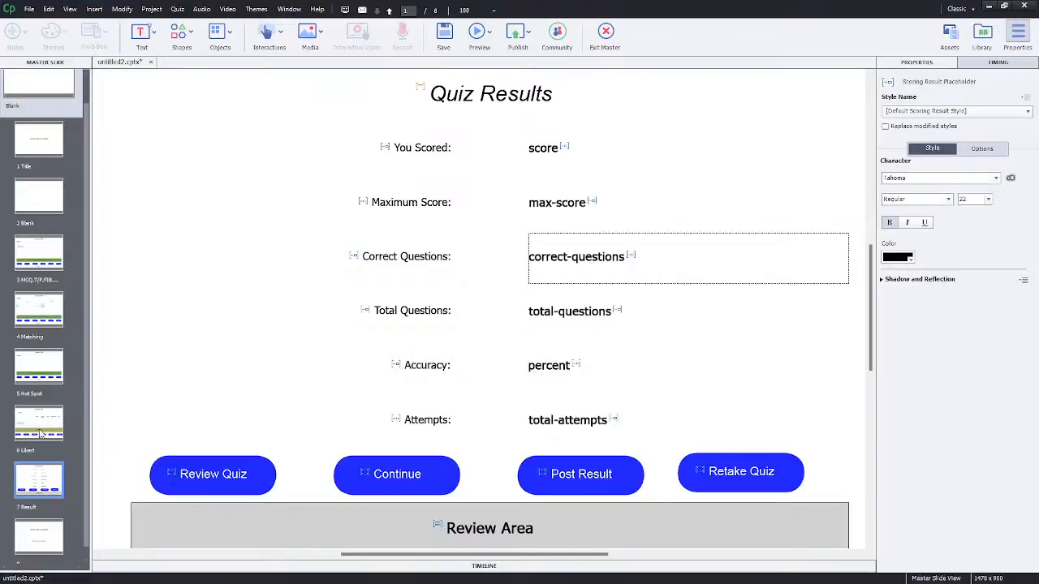
# Open the Title master slide and check the Save Theme As options without saving the theme.
pyautogui.click(32, 132)
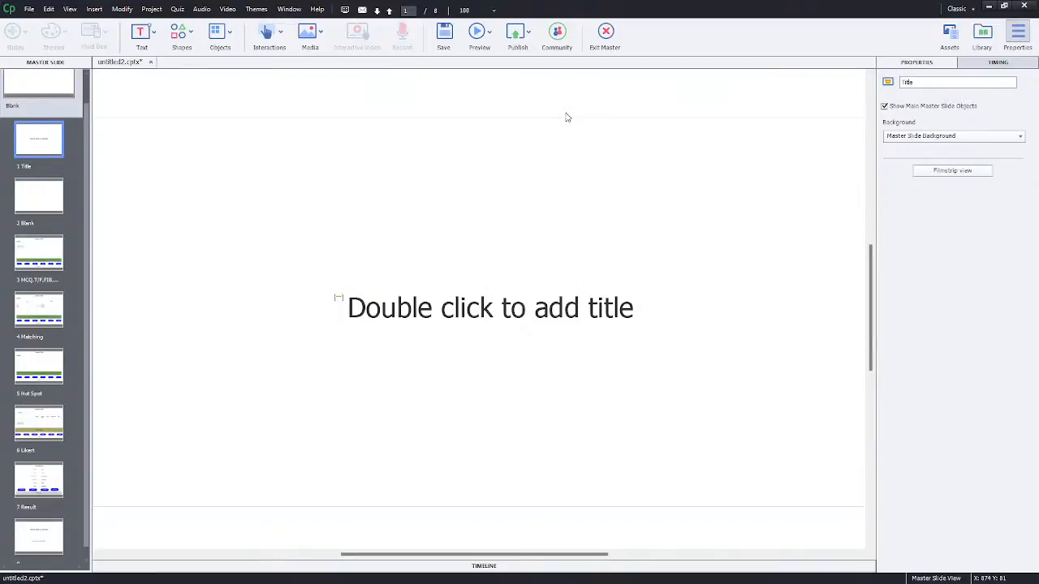
pyautogui.click(258, 10)
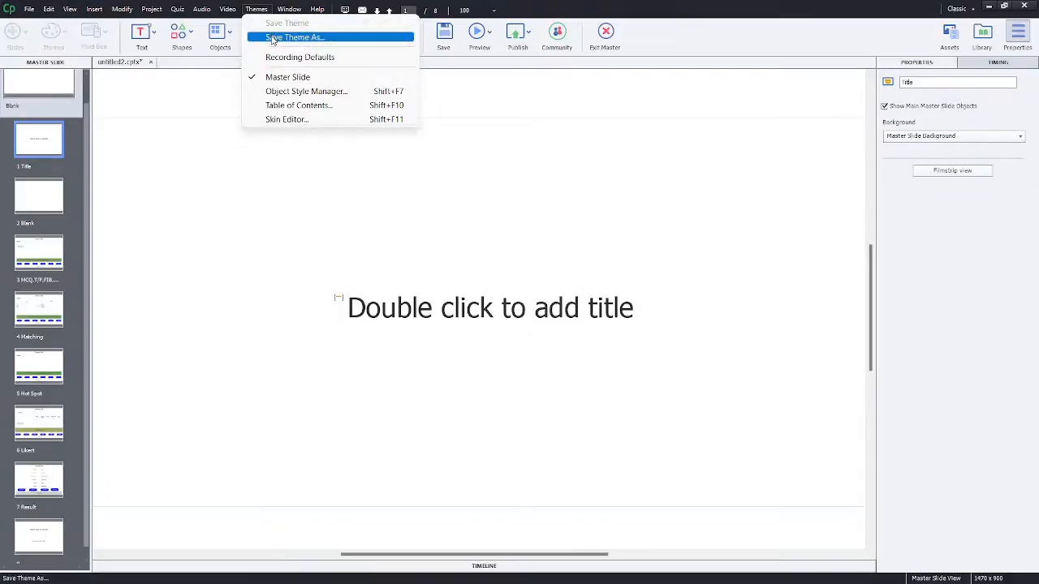
pyautogui.click(278, 38)
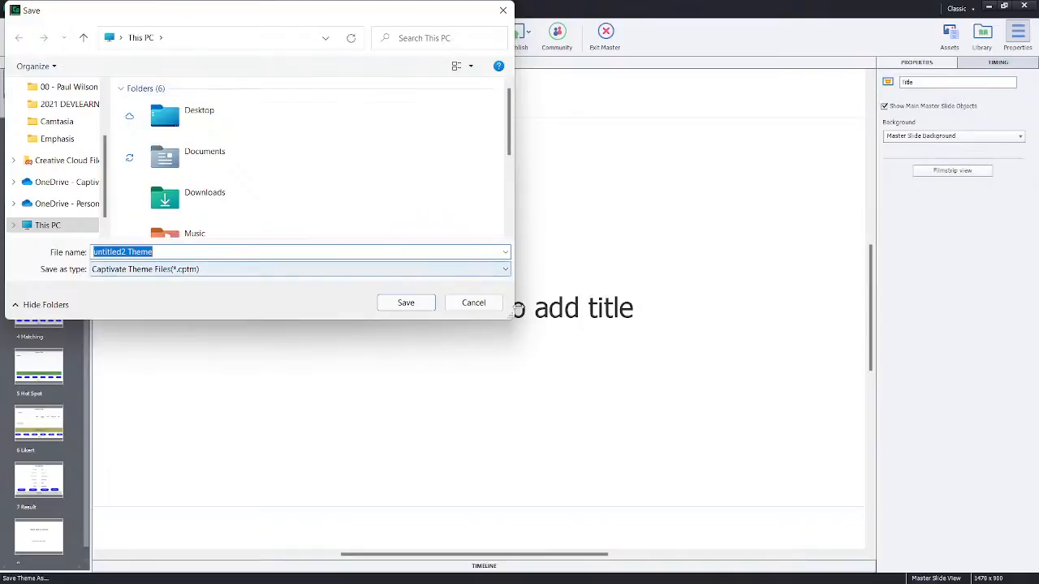
pyautogui.click(484, 303)
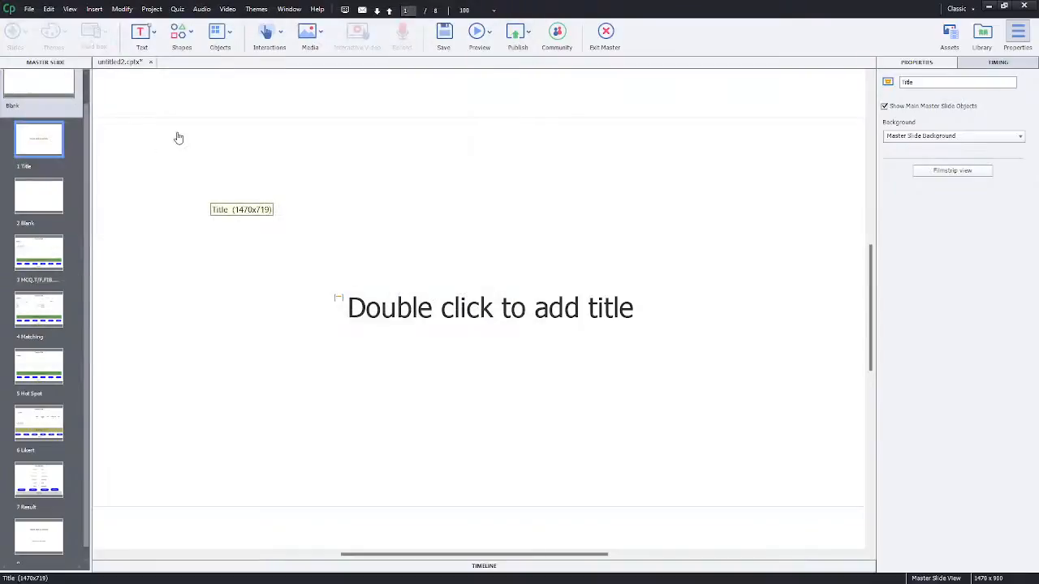
# Exit the master slide view and return to the project's filmstrip.
pyautogui.click(31, 10)
pyautogui.click(33, 12)
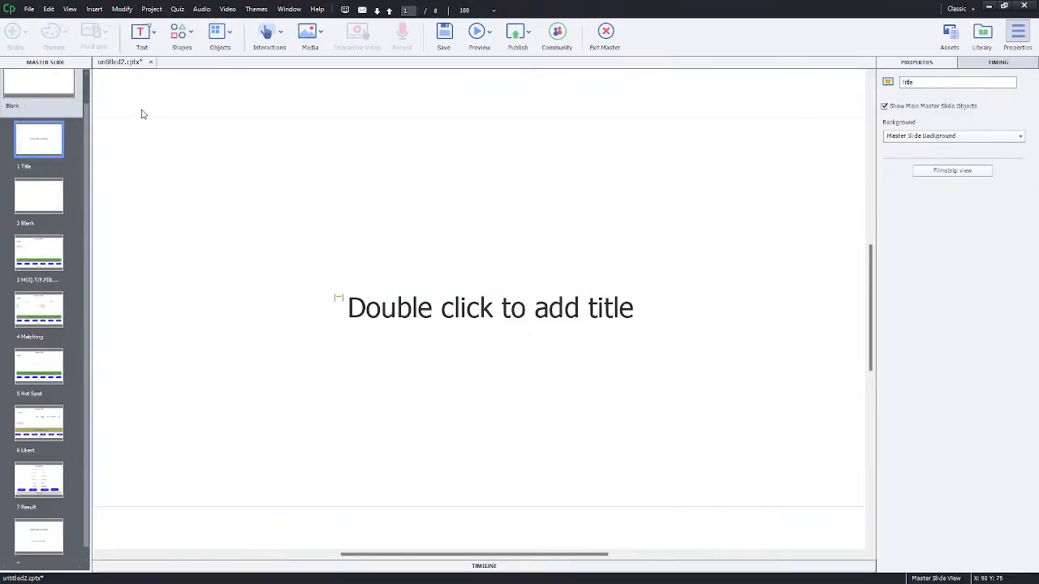
pyautogui.click(605, 34)
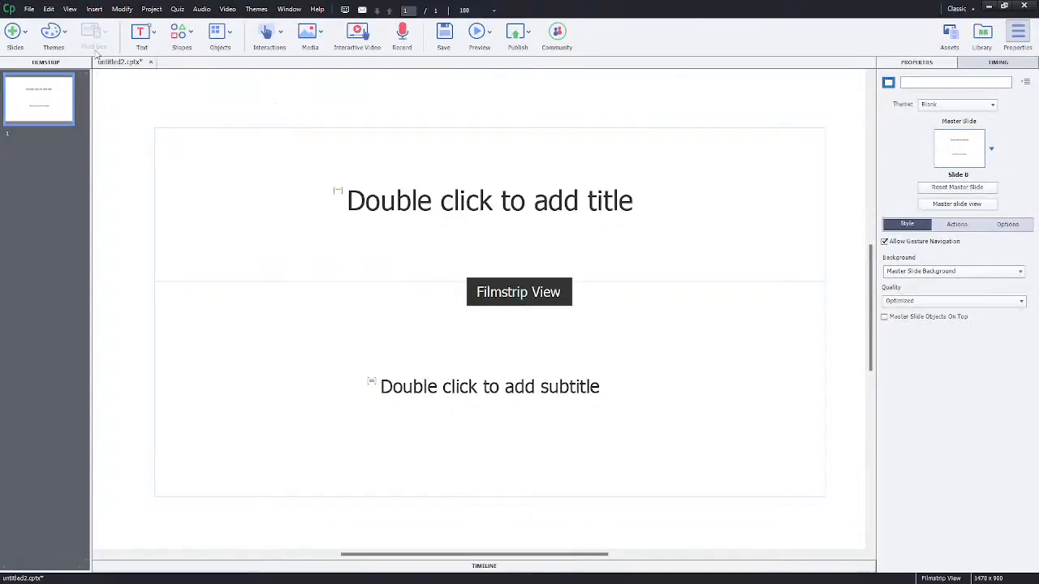
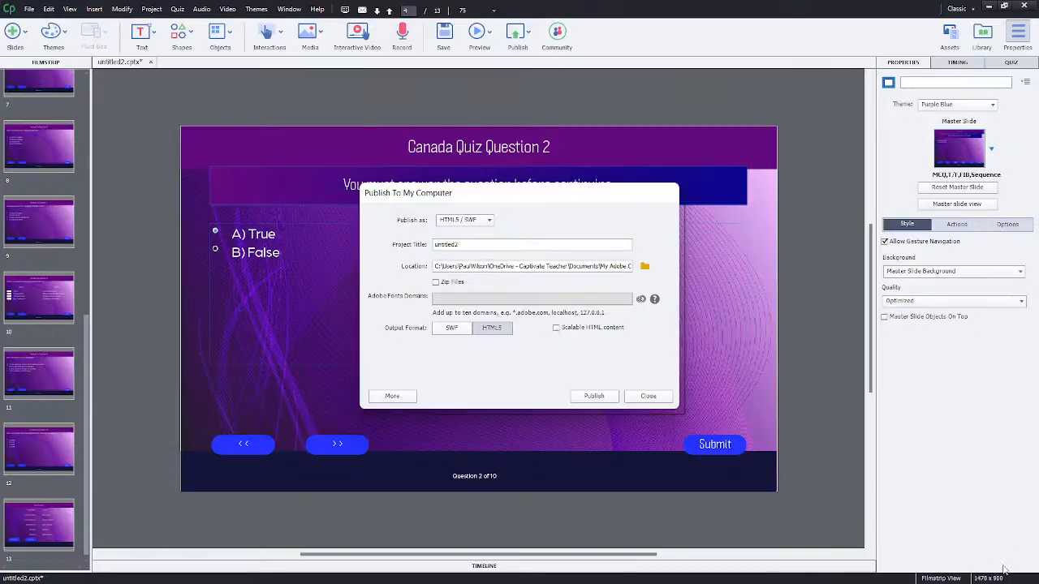
# Examine the Scalable HTML content option for HTML5 publishing, and close the dialog without publishing.
pyautogui.press('ctrl')
pyautogui.click(557, 328)
pyautogui.click(557, 328)
pyautogui.click(556, 328)
pyautogui.click(556, 329)
pyautogui.click(647, 397)
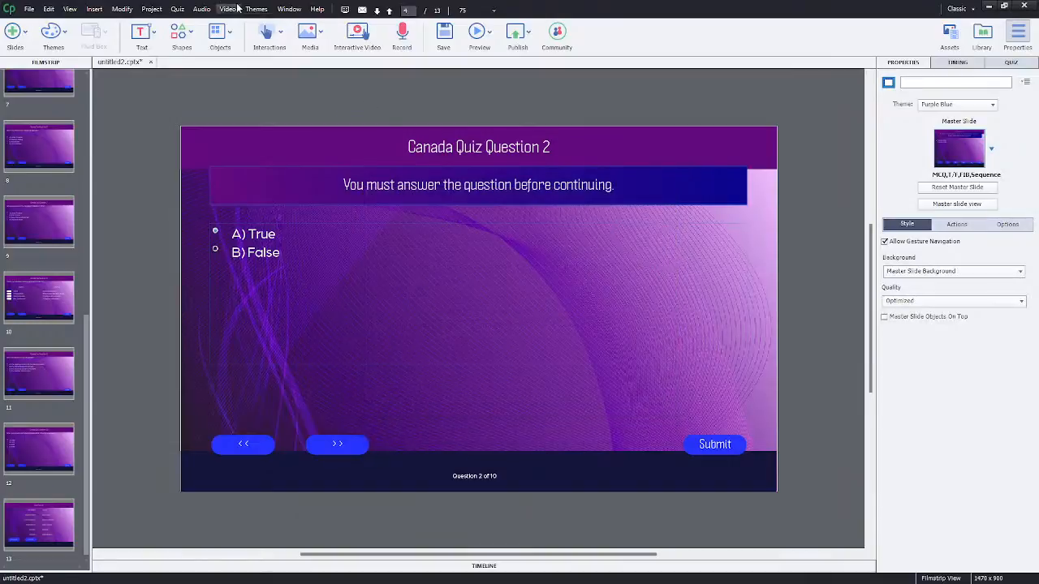
# Turn on the table of contents for the Purple Blue skin, and review its TOC settings without changing them.
pyautogui.click(288, 9)
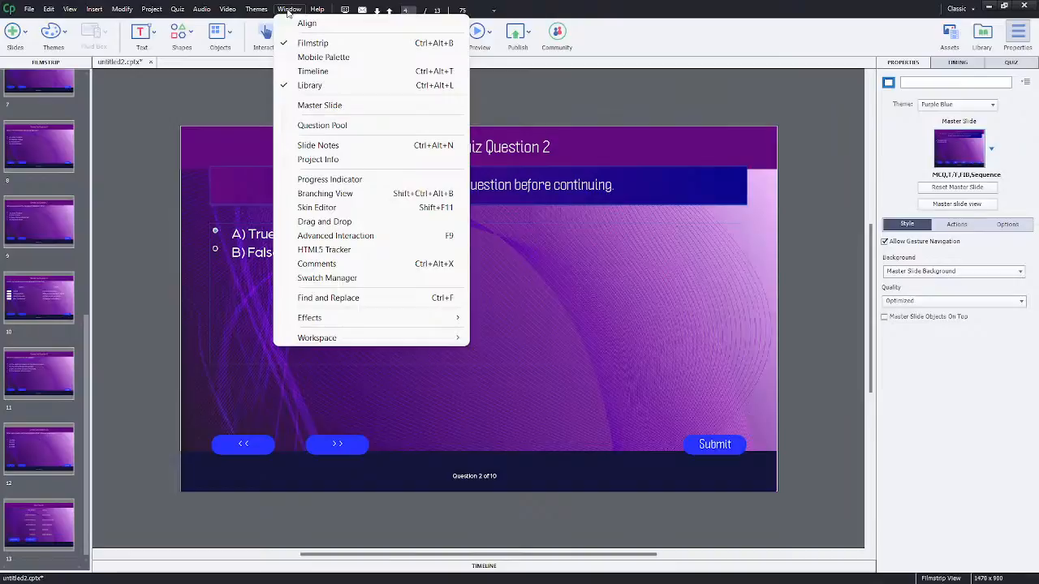
pyautogui.moveTo(262, 12)
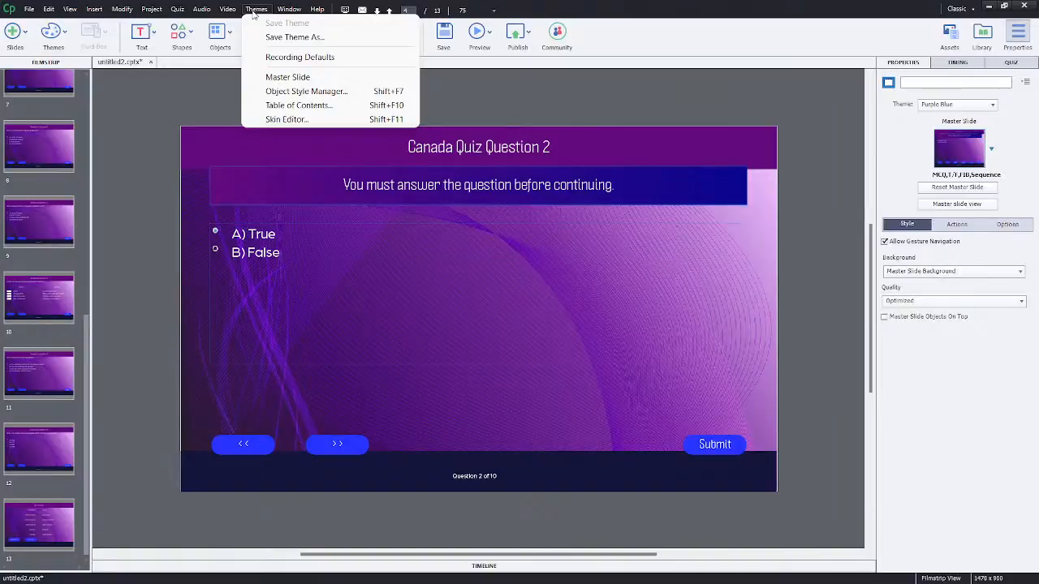
pyautogui.click(299, 107)
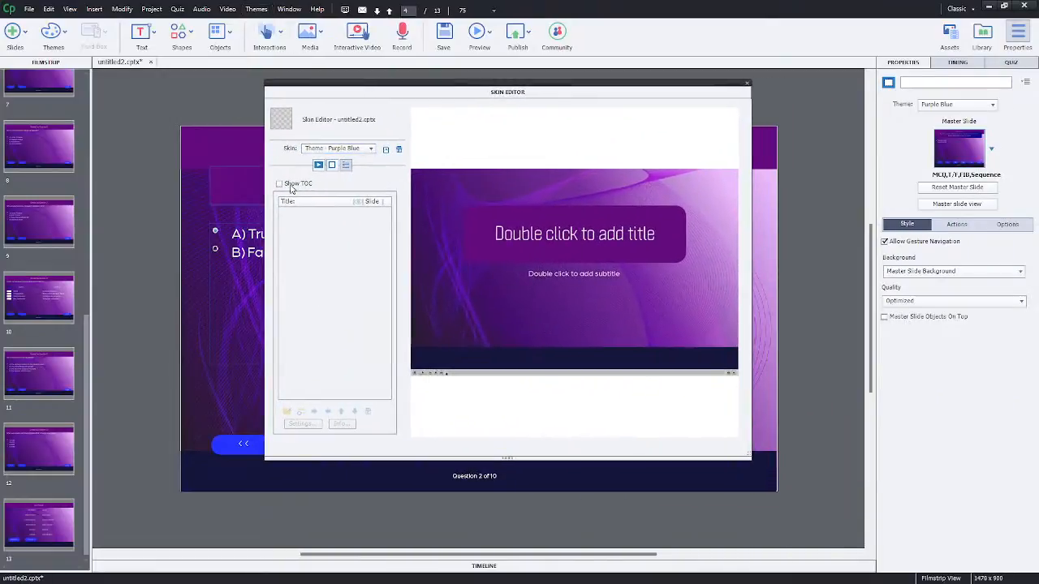
pyautogui.click(280, 184)
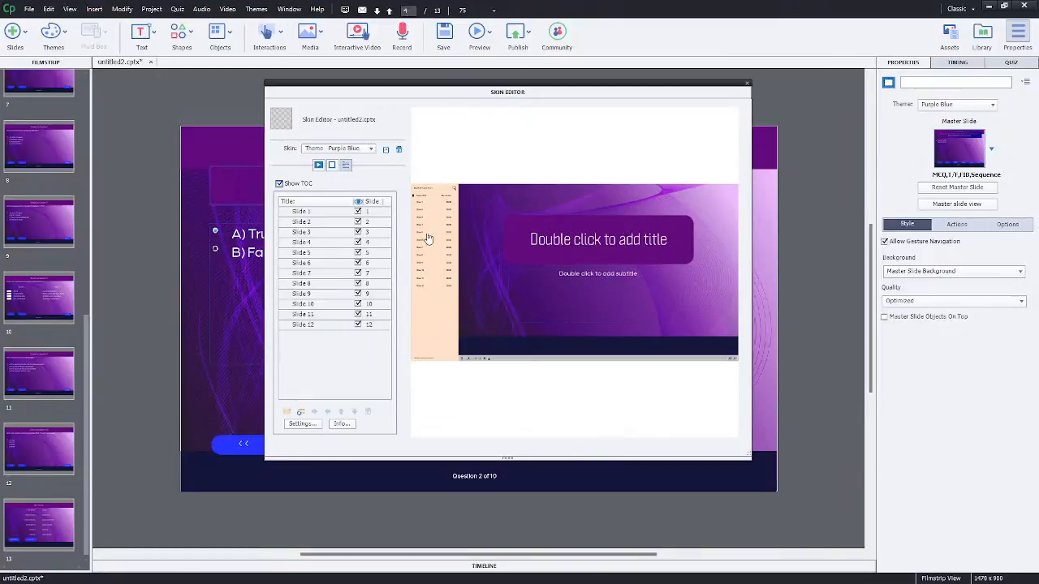
pyautogui.click(302, 424)
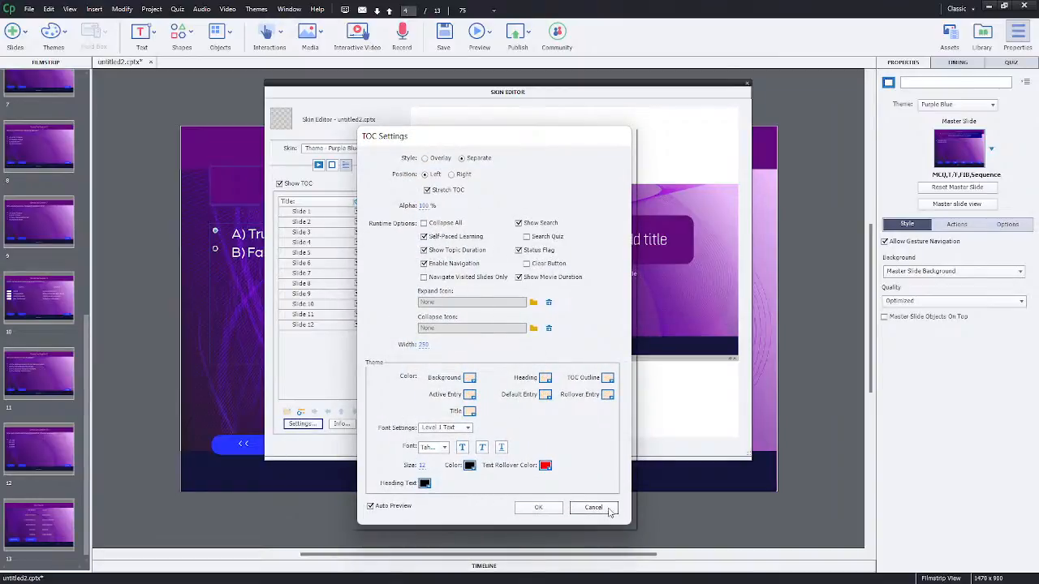
pyautogui.click(608, 509)
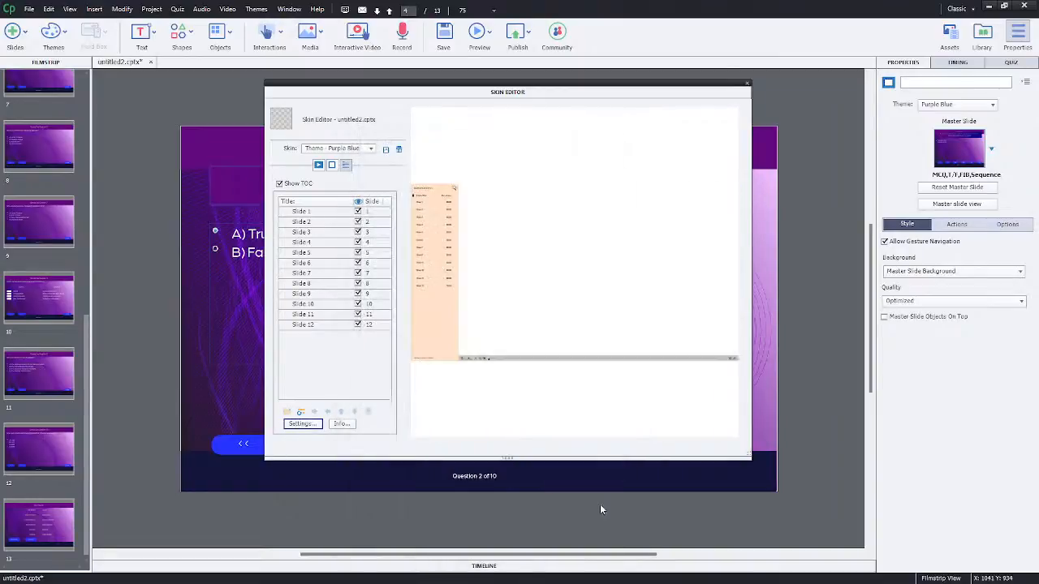
# Enable custom playback colors for the playbar, sampling dark purple for the background and pale pink for the button glow from the slide preview.
pyautogui.click(319, 165)
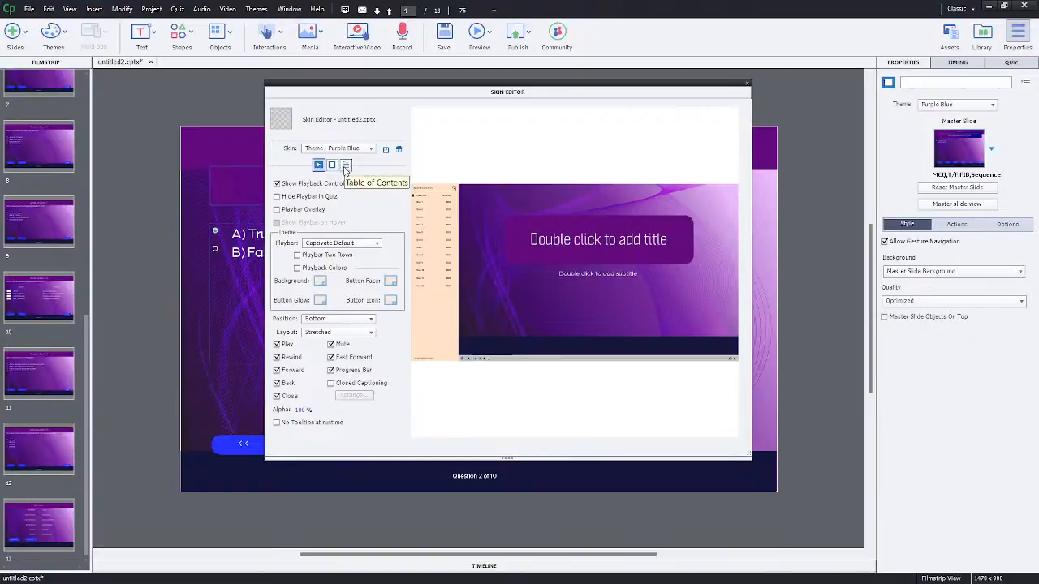
pyautogui.click(297, 268)
pyautogui.click(321, 280)
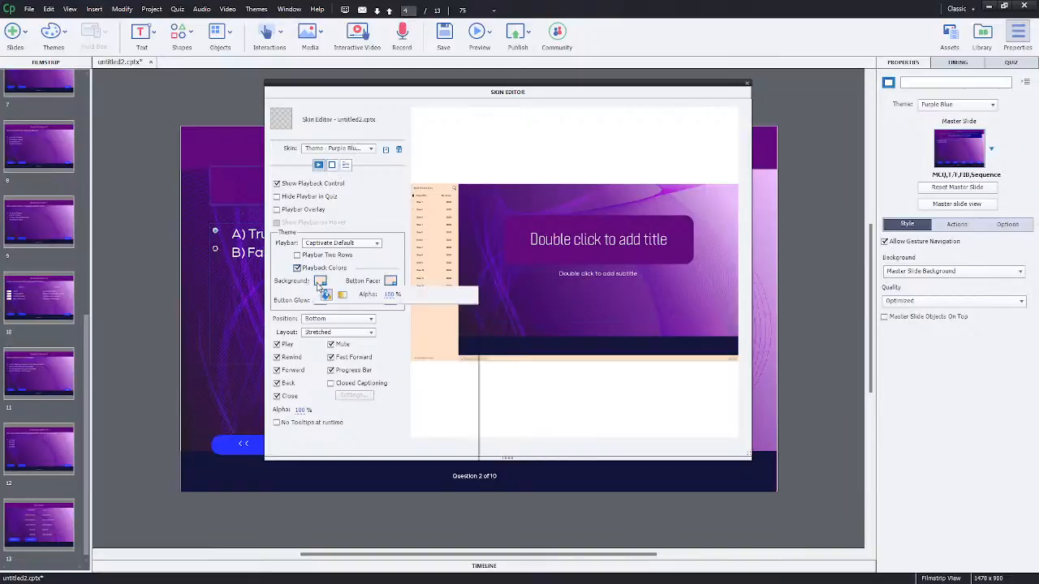
pyautogui.click(533, 241)
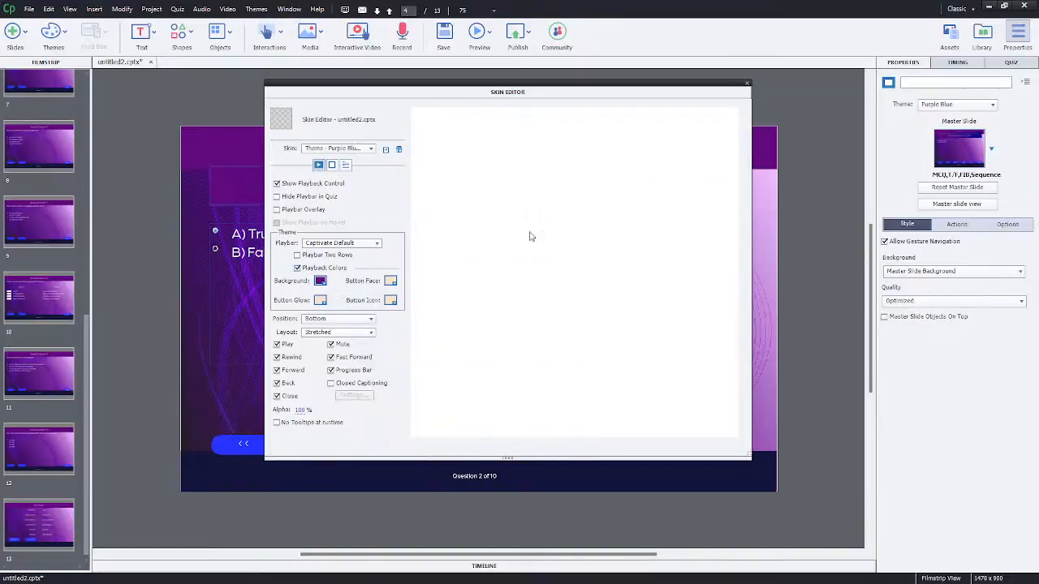
pyautogui.click(322, 301)
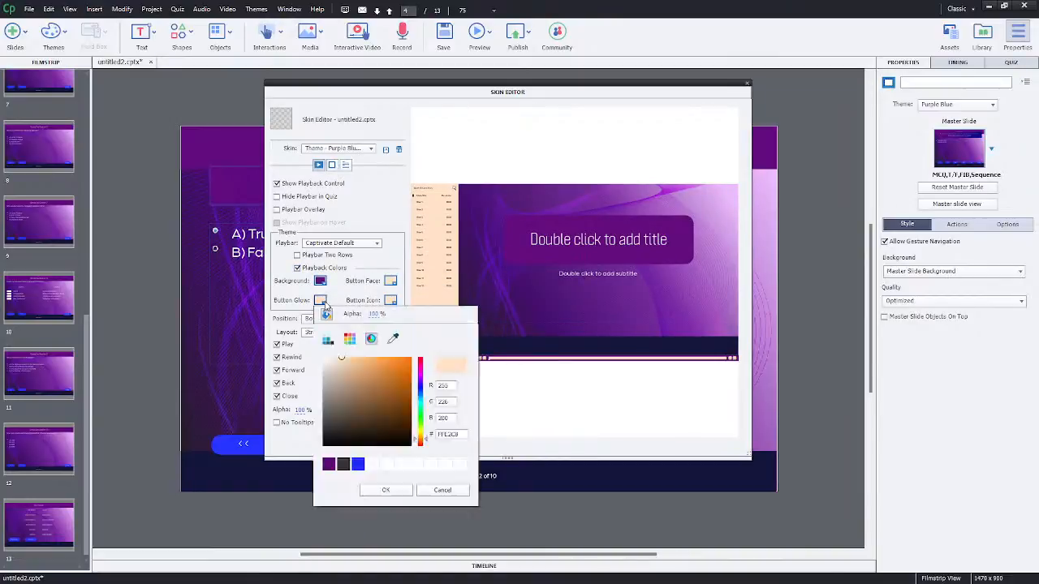
pyautogui.click(393, 338)
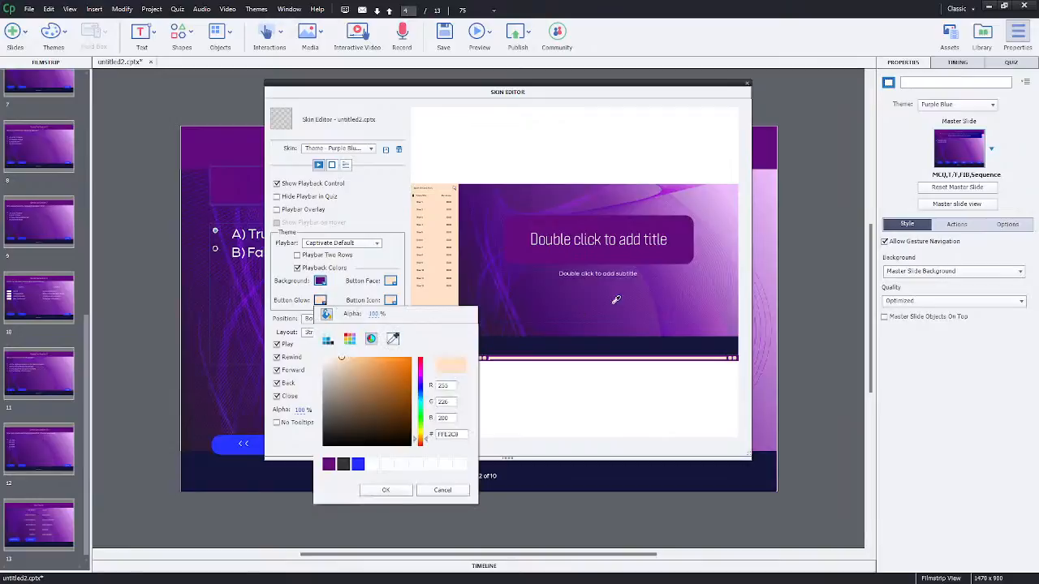
pyautogui.click(720, 203)
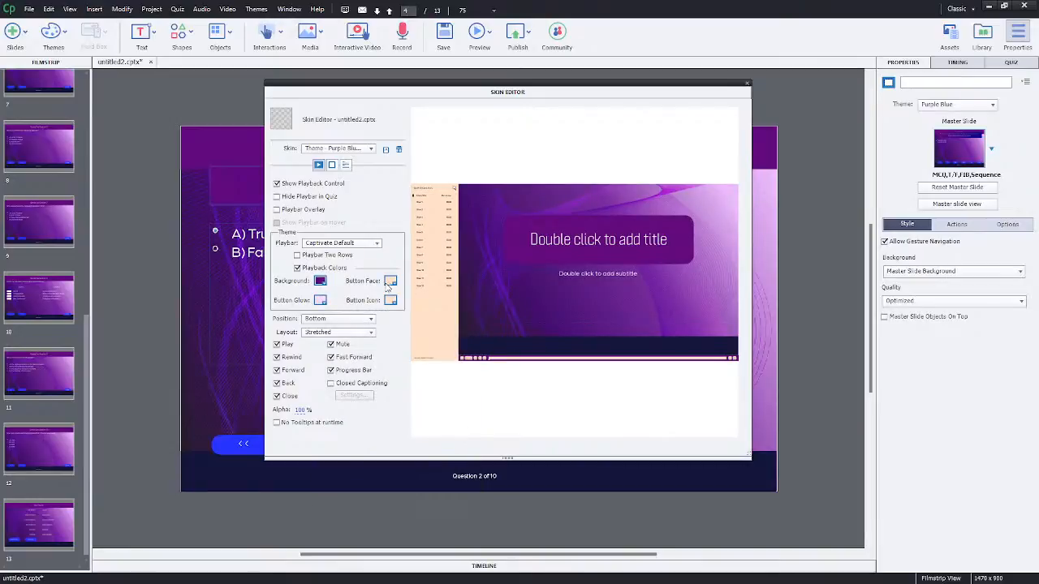
# Sample the title box's dark purple for the playbar's button face and the slide background's purple for its button icons.
pyautogui.click(390, 282)
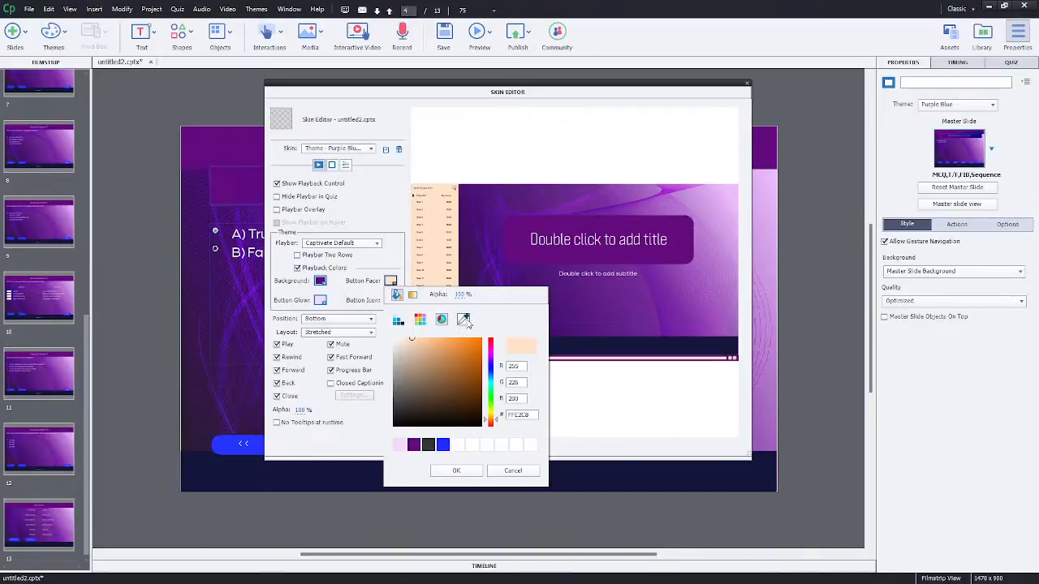
pyautogui.click(464, 319)
pyautogui.click(604, 242)
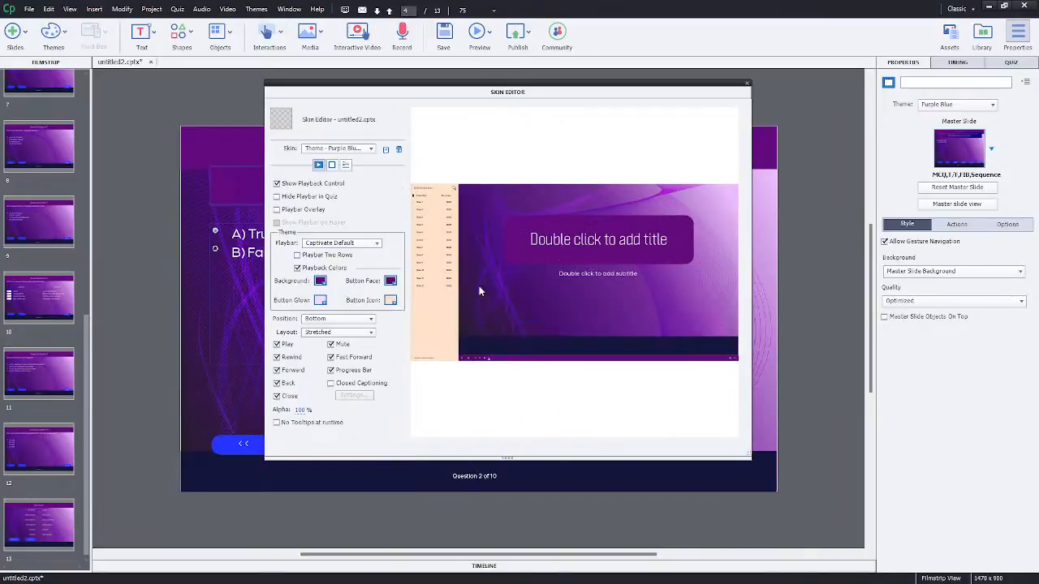
pyautogui.click(391, 300)
pyautogui.click(463, 339)
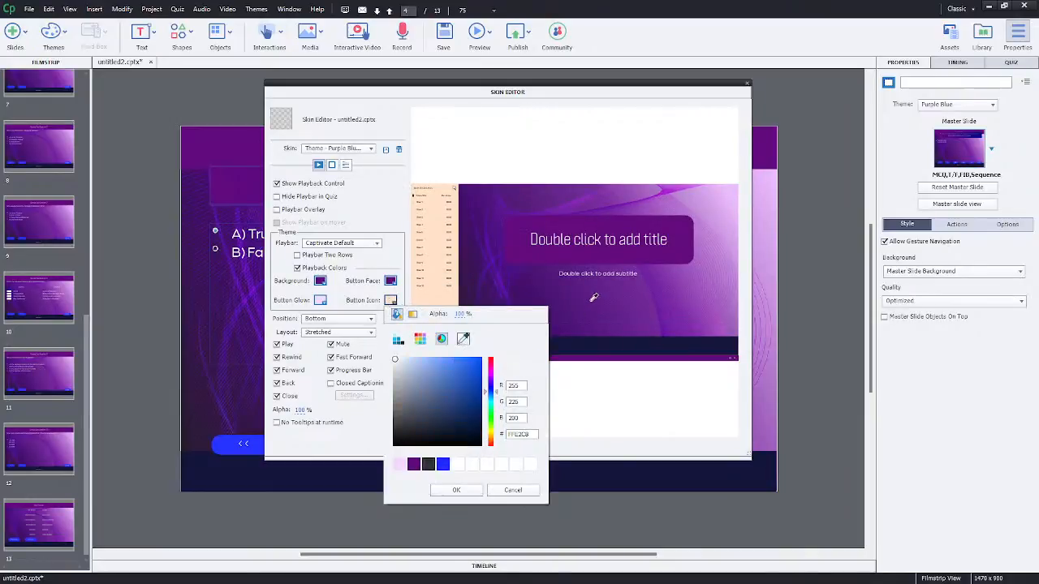
pyautogui.click(594, 297)
# Change the playbar style to cpPlaybarMobile, and set its button icon color to pale lavender.
pyautogui.click(350, 243)
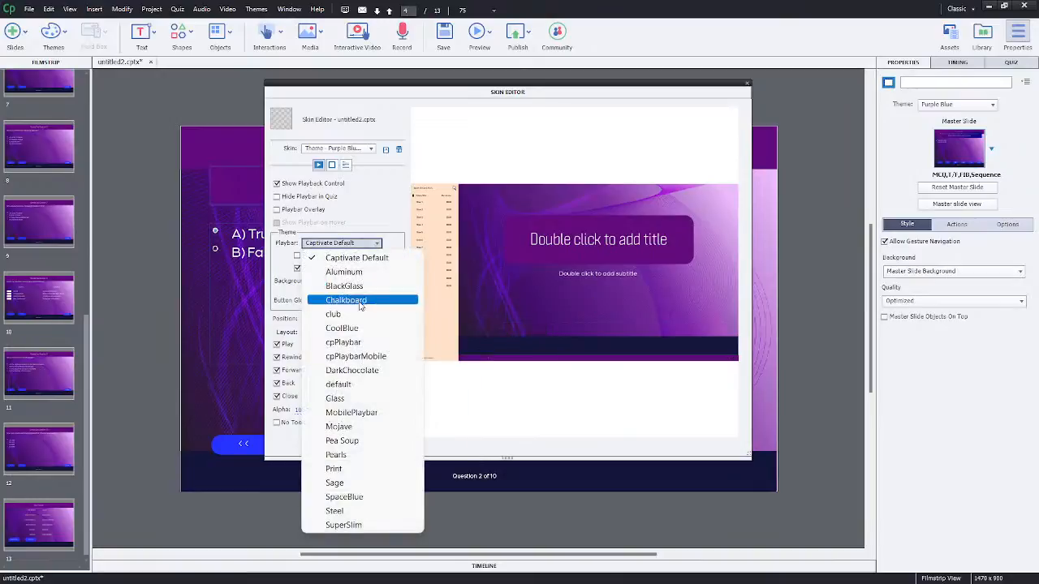
pyautogui.click(356, 358)
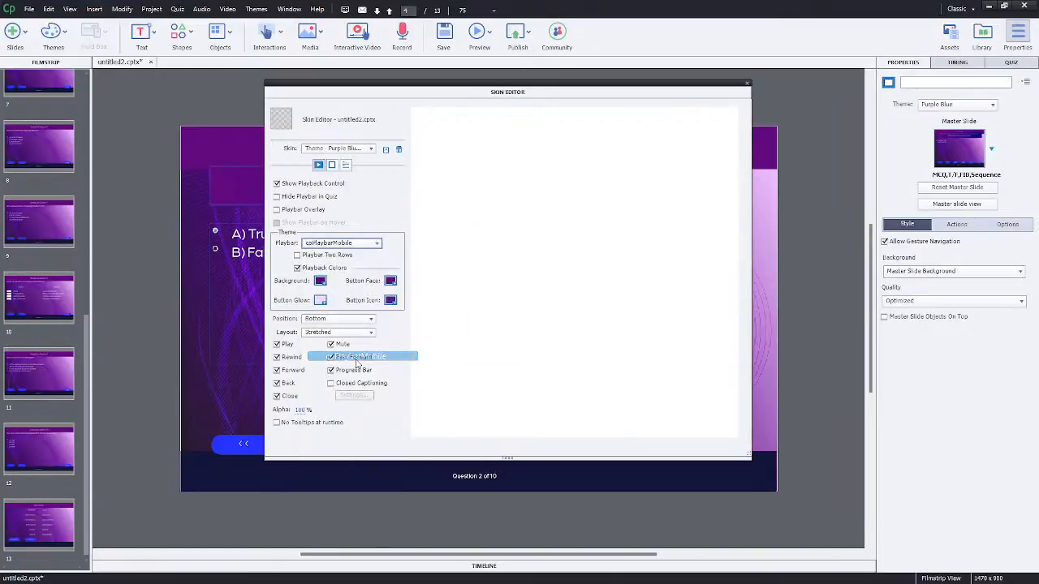
pyautogui.click(390, 301)
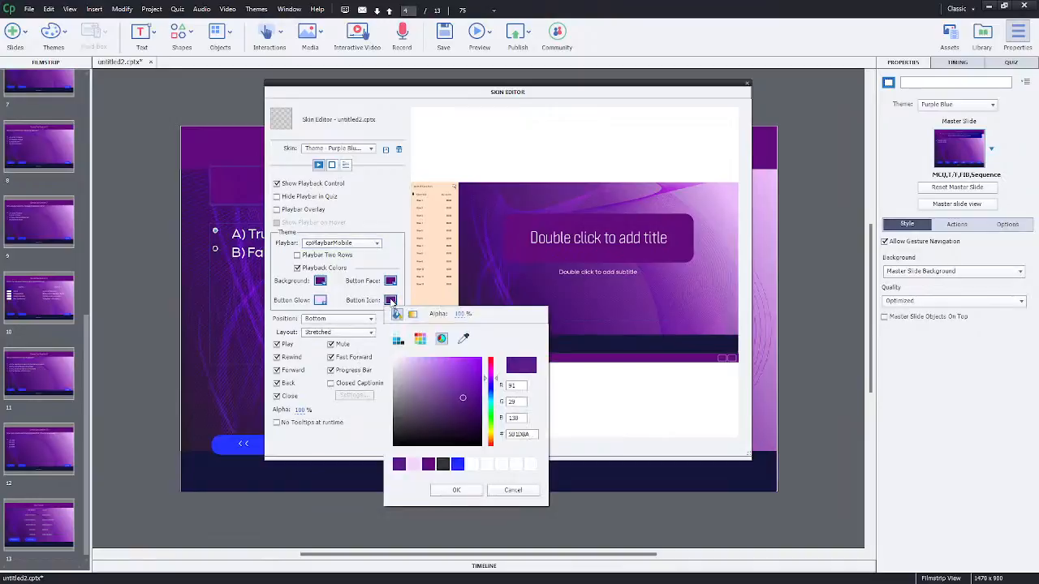
pyautogui.click(399, 364)
pyautogui.click(455, 491)
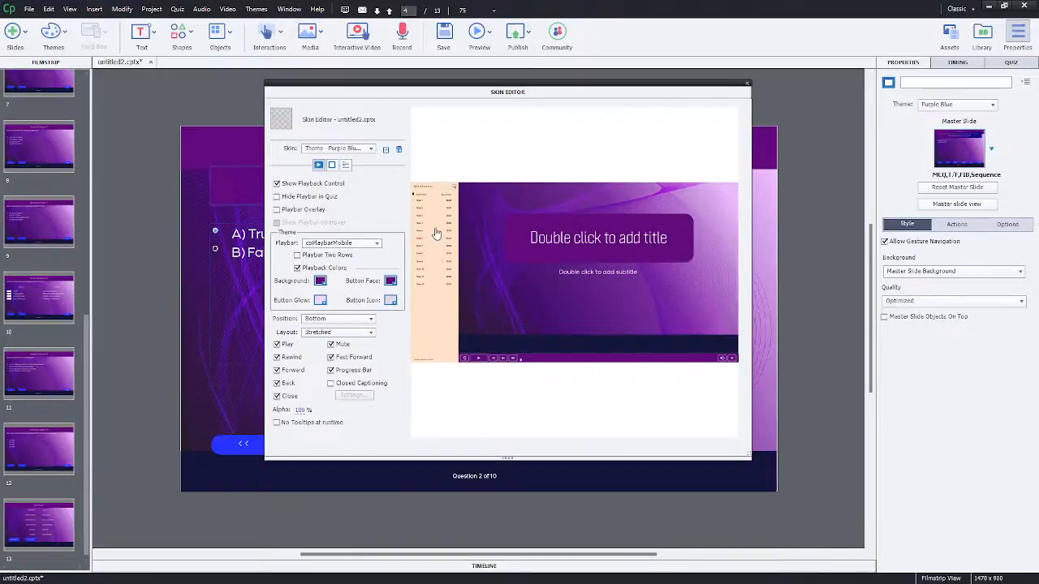
pyautogui.click(748, 85)
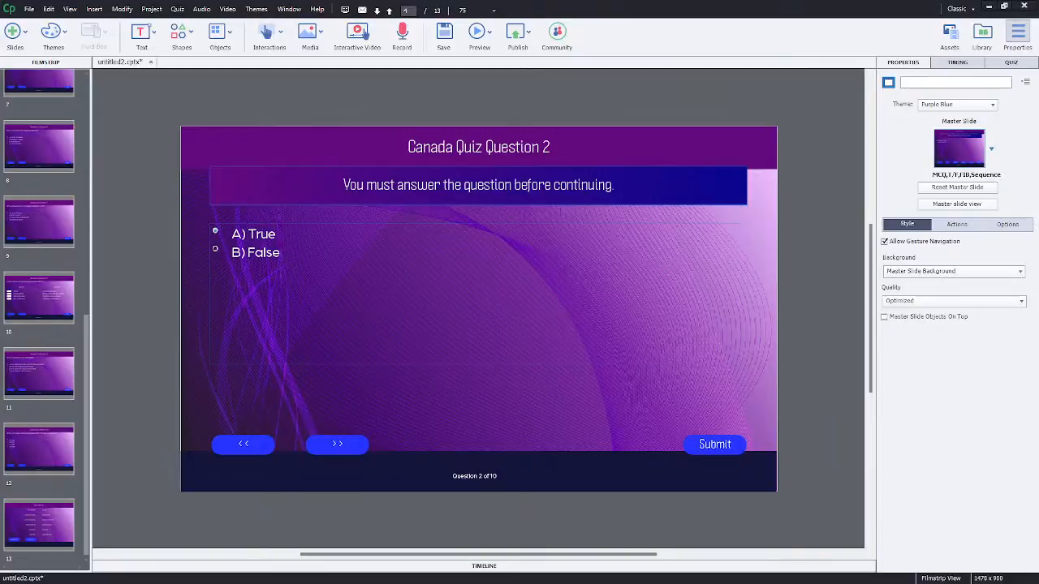
# Switch to the web browser and open the contact page of captivateteacher.com.
pyautogui.hotkey('alt', 'Tab')
pyautogui.click(437, 34)
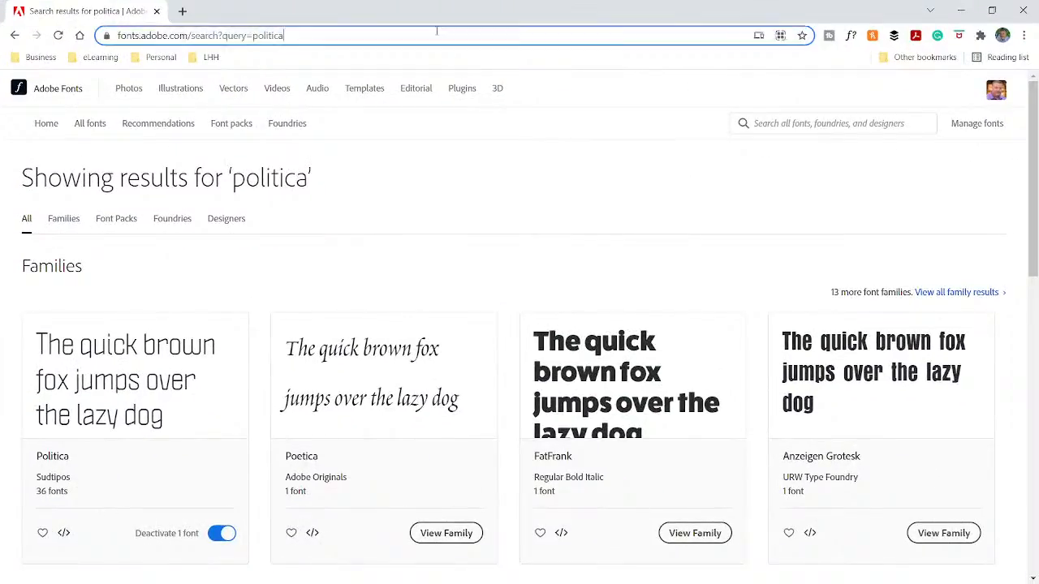
pyautogui.write('capti')
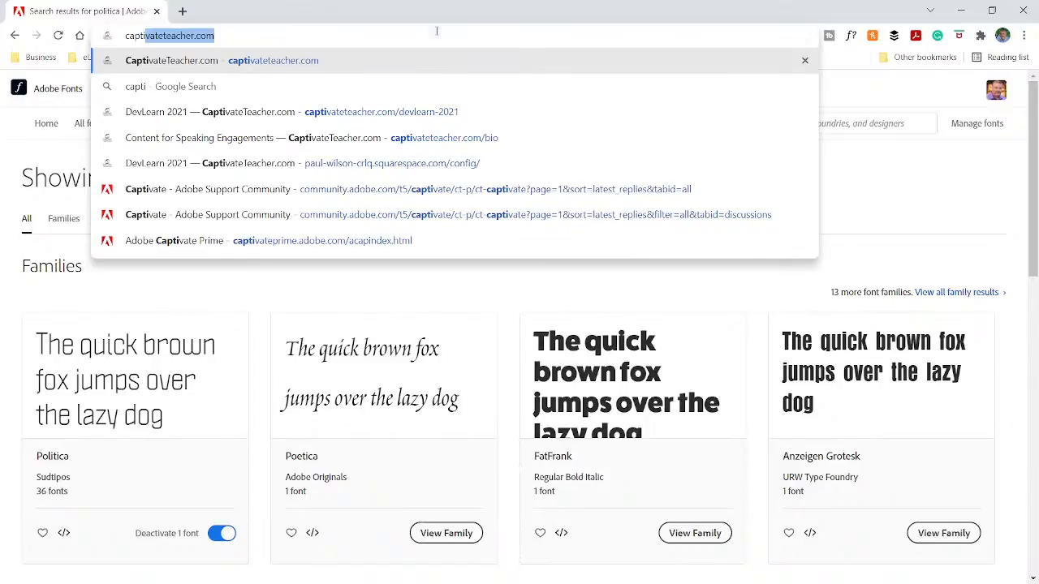
pyautogui.press('Return')
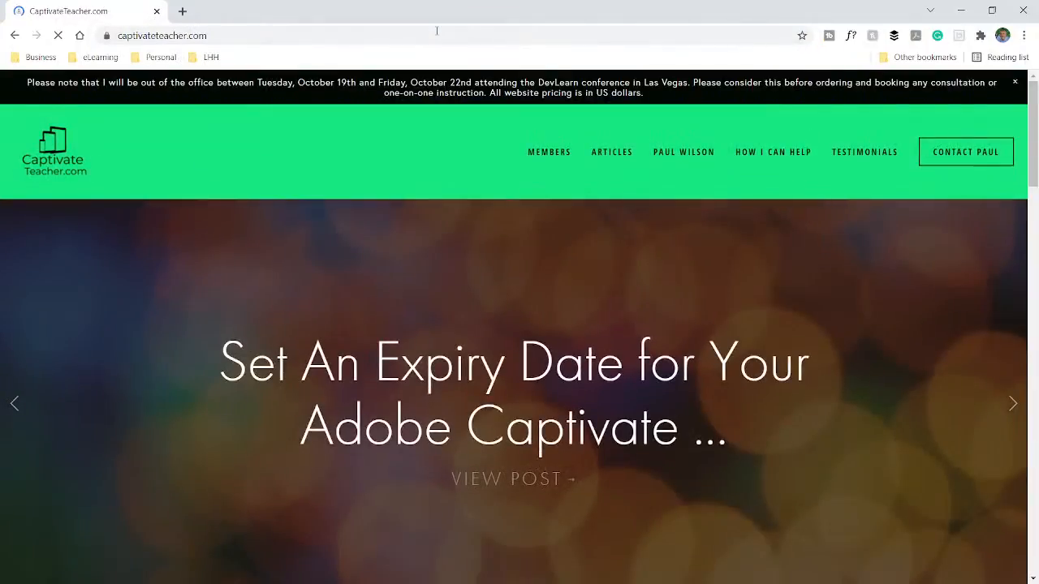
pyautogui.click(980, 157)
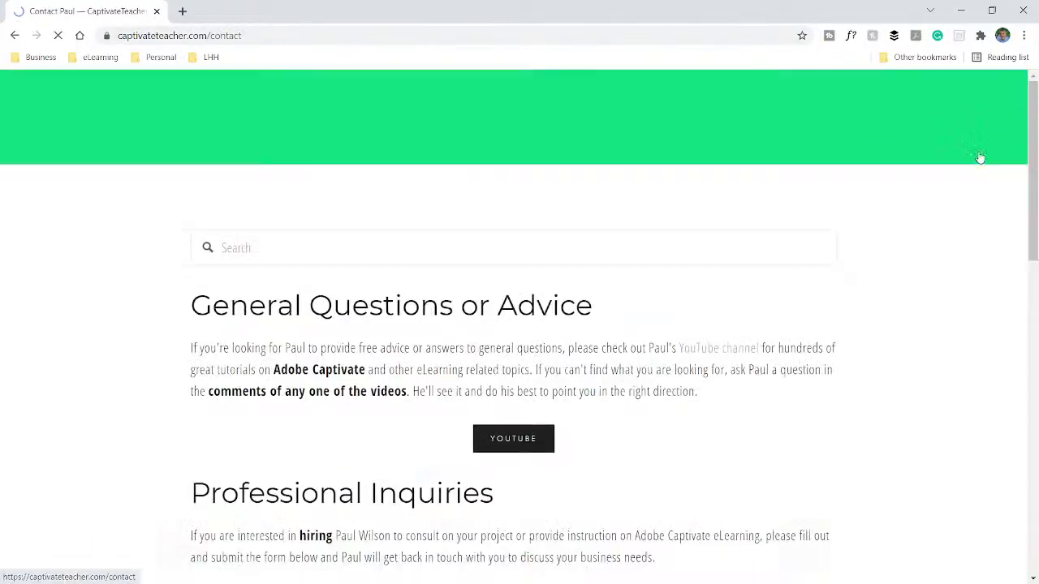
# Review the Professional Inquiries form on the contact page, return to the page heading, and collapse the advertisement banner.
pyautogui.scroll(-4, 856, 252)
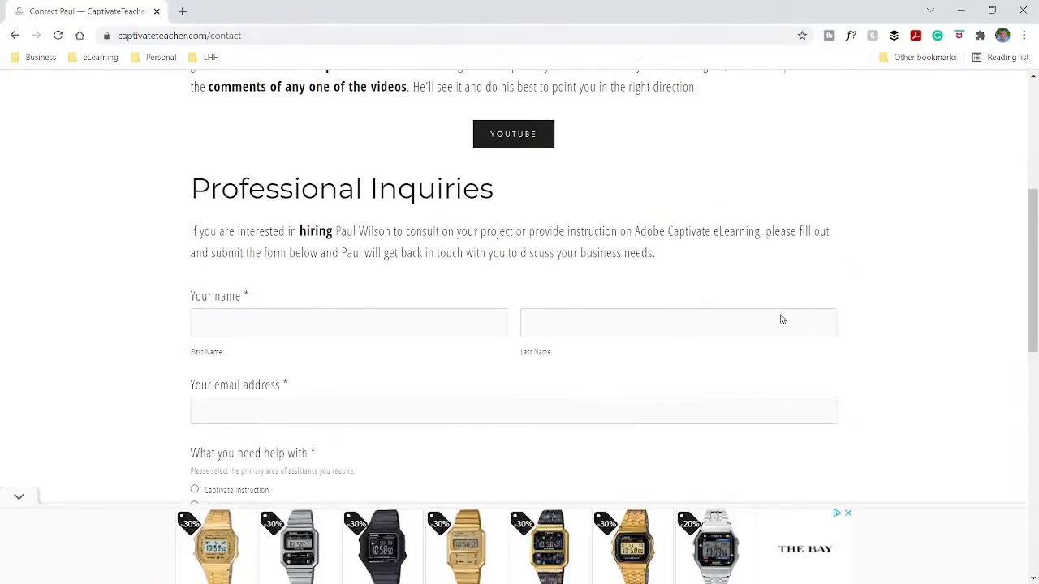
pyautogui.scroll(-2, 406, 243)
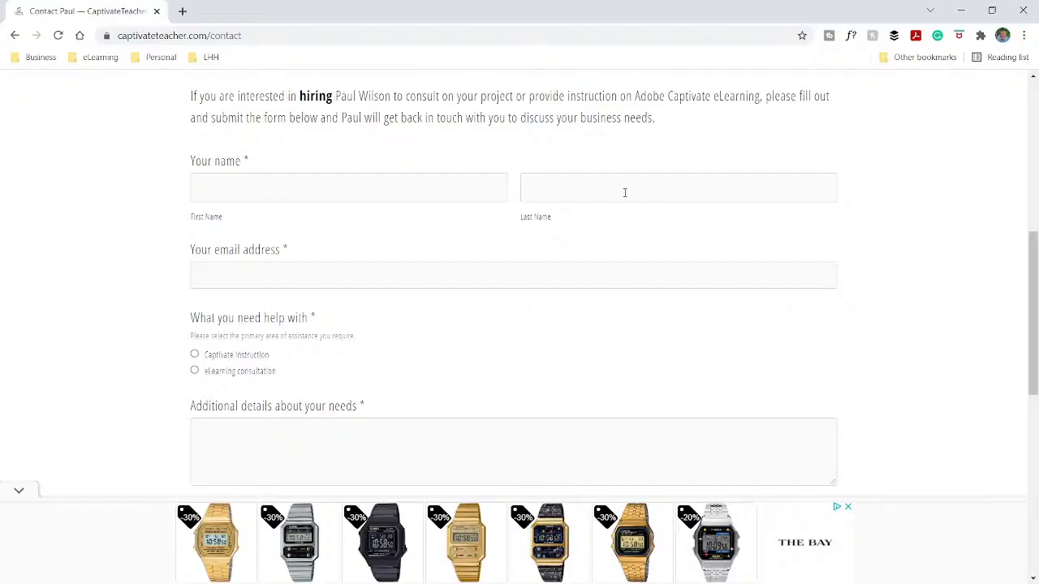
pyautogui.scroll(7, 625, 195)
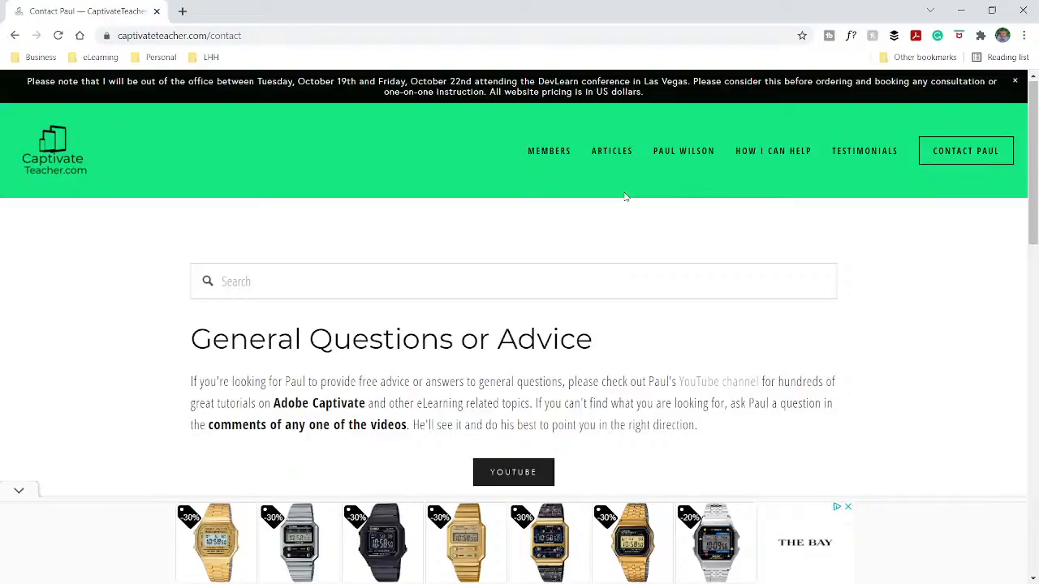
pyautogui.click(19, 491)
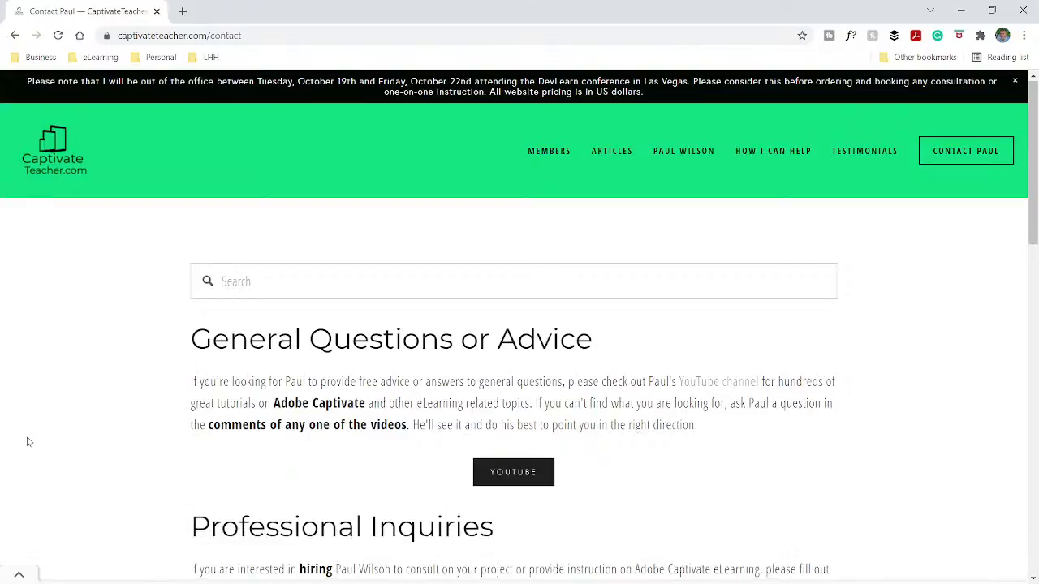